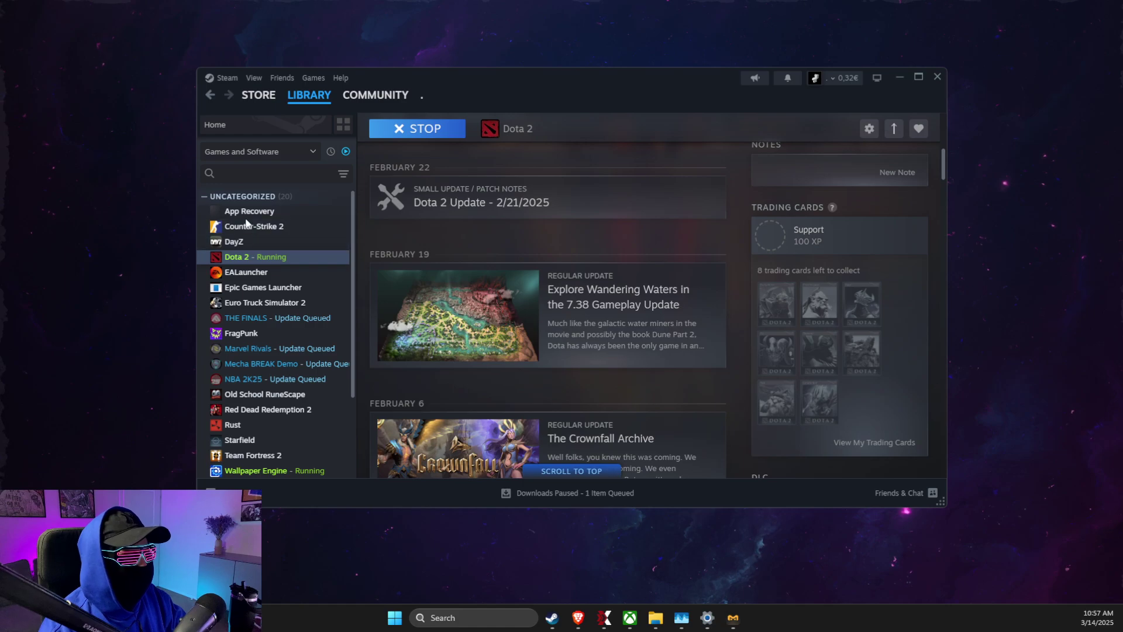
Open Steam's In Game settings to check the Steam Overlay option, and minimize the Steam windows
left_click(226, 78)
left_click(237, 200)
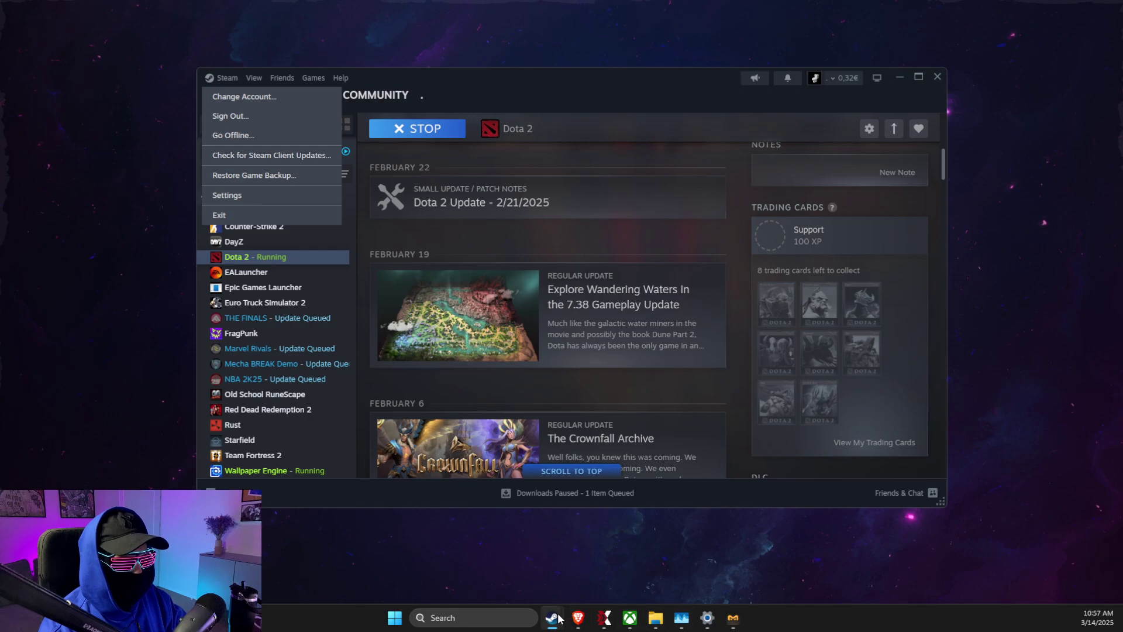
mouse_move(552, 618)
left_click(613, 561)
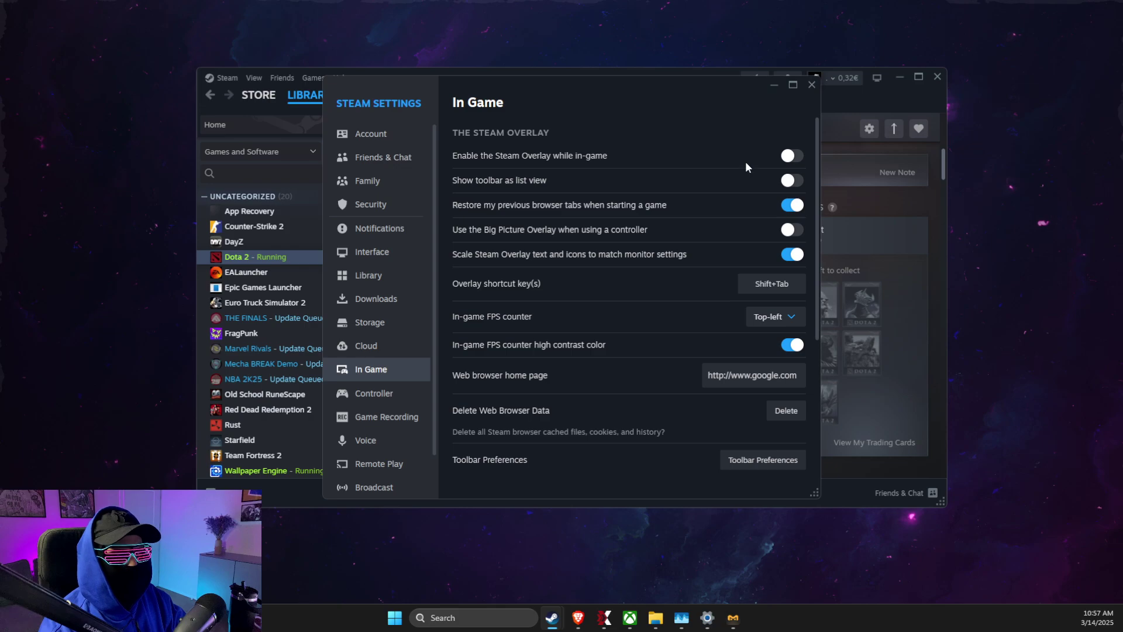
left_click(774, 86)
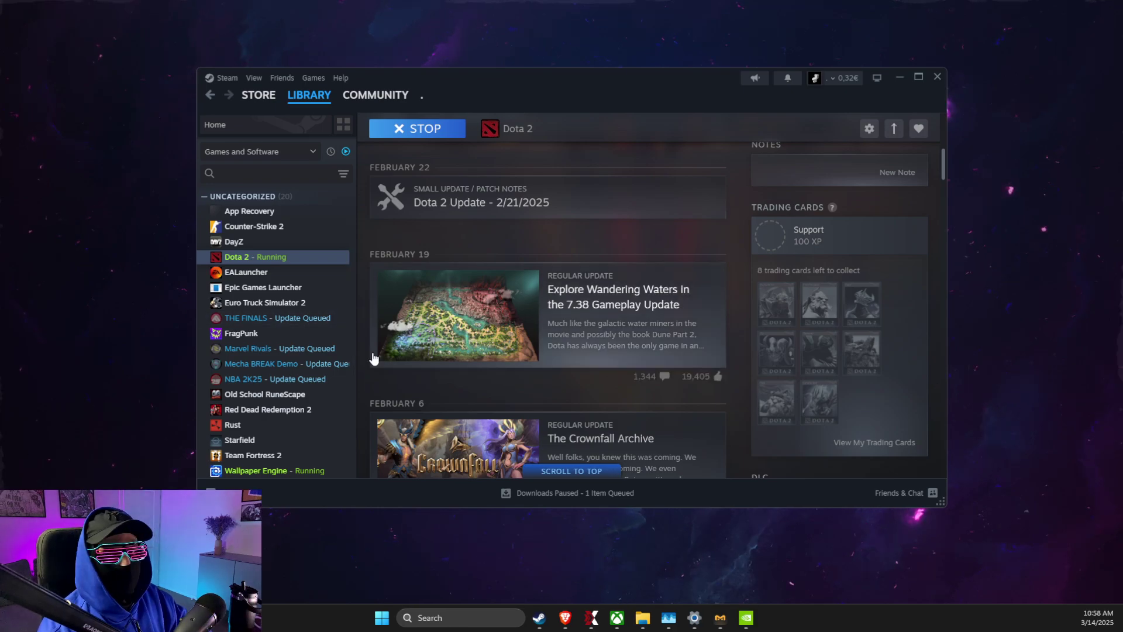
left_click(900, 77)
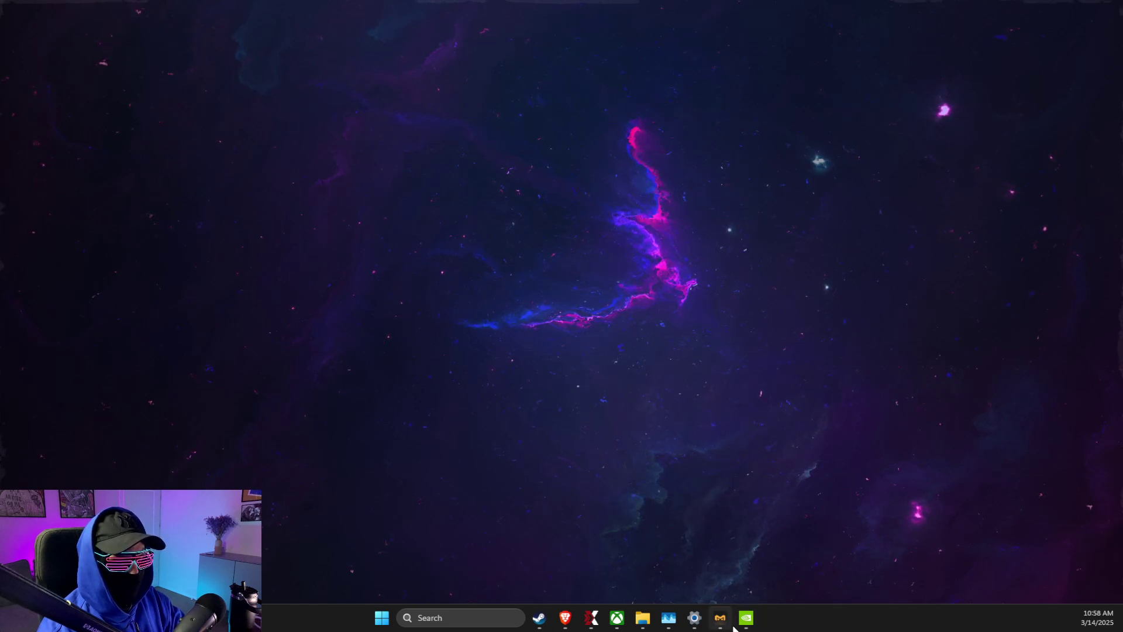
mouse_move(723, 624)
left_click(440, 619)
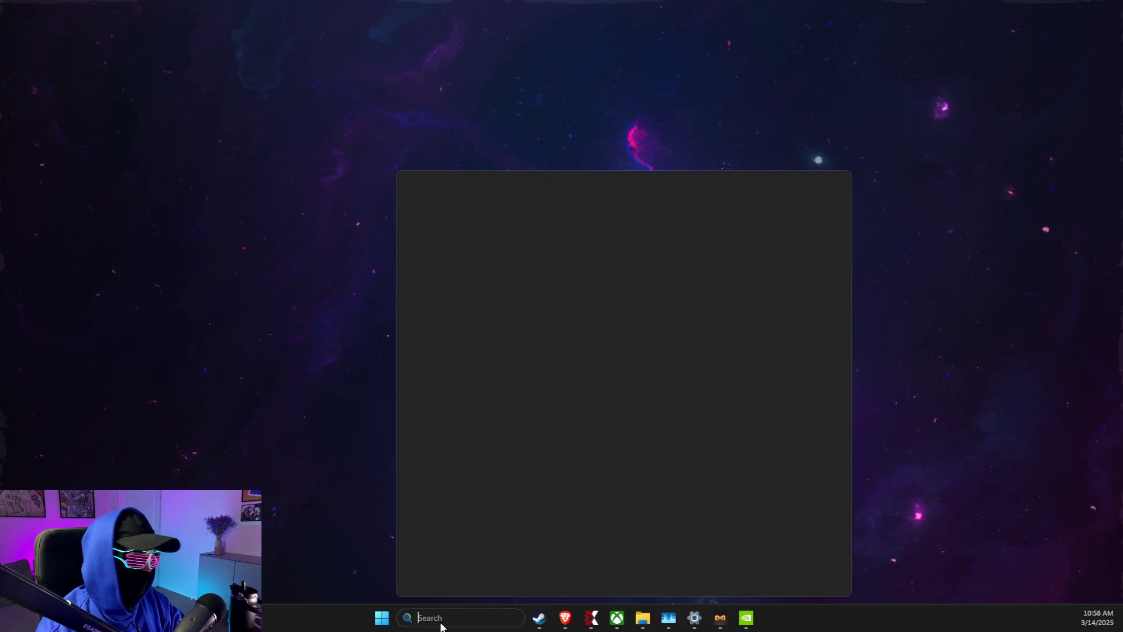
type("medal")
right_click(479, 253)
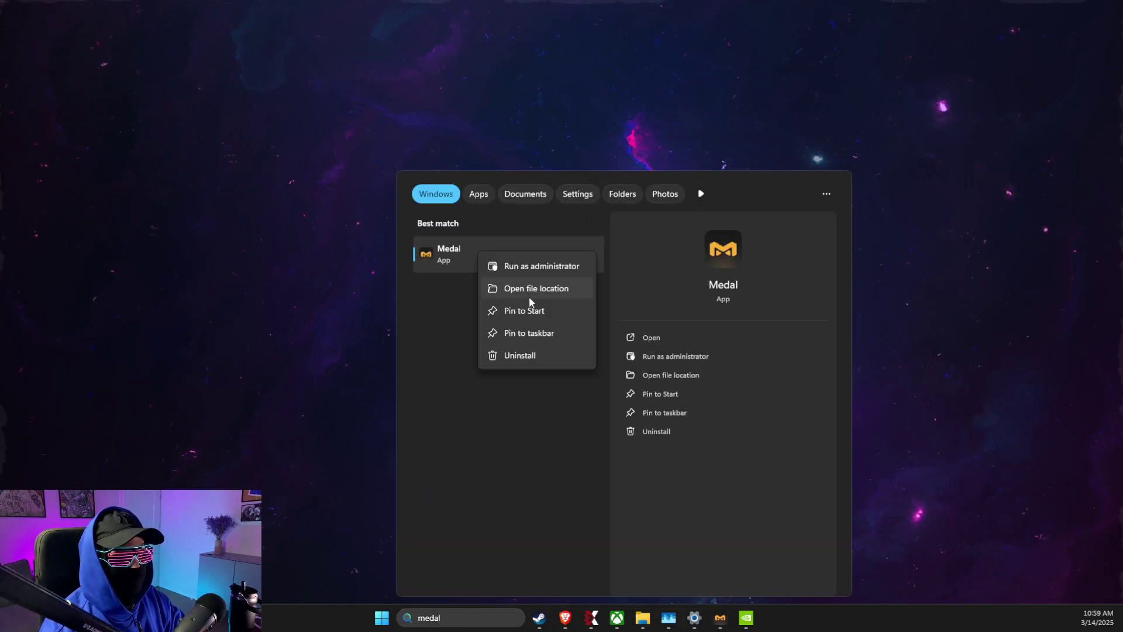
left_click(960, 218)
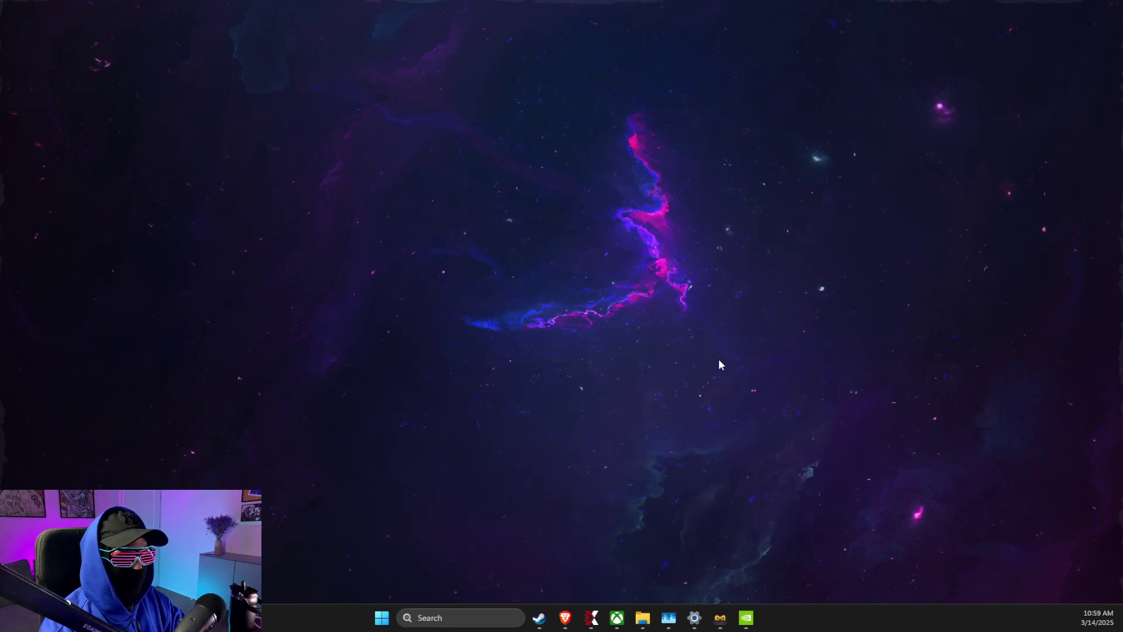
In NVIDIA Control Panel's global 3D settings, choose Auto as the Vulkan/OpenGL present method and minimize the window
right_click(611, 224)
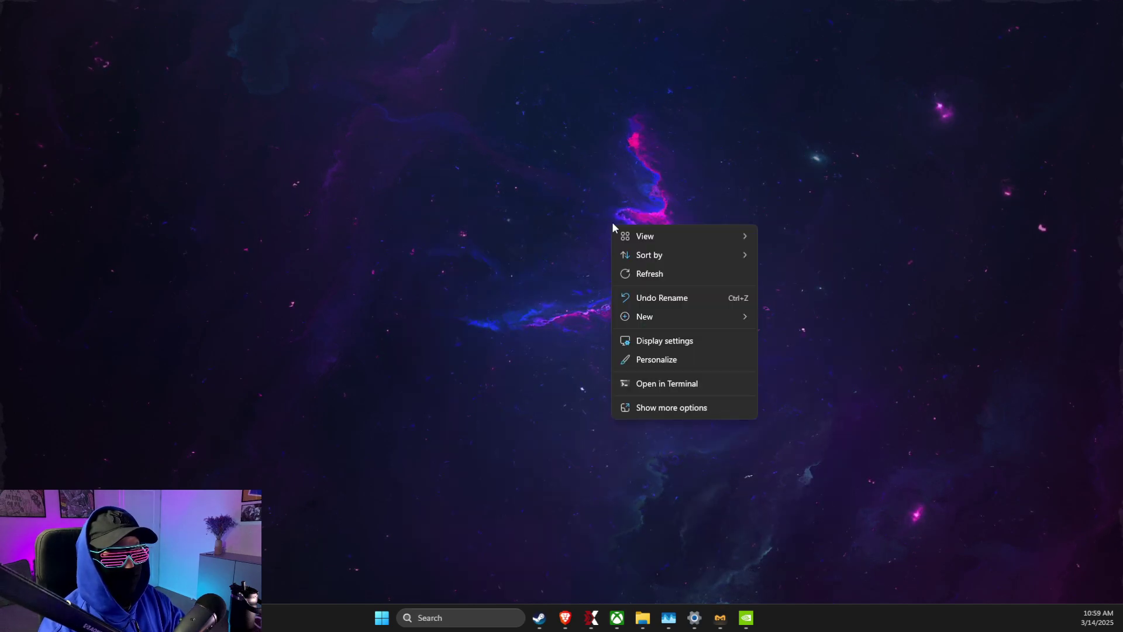
left_click(656, 406)
left_click(714, 318)
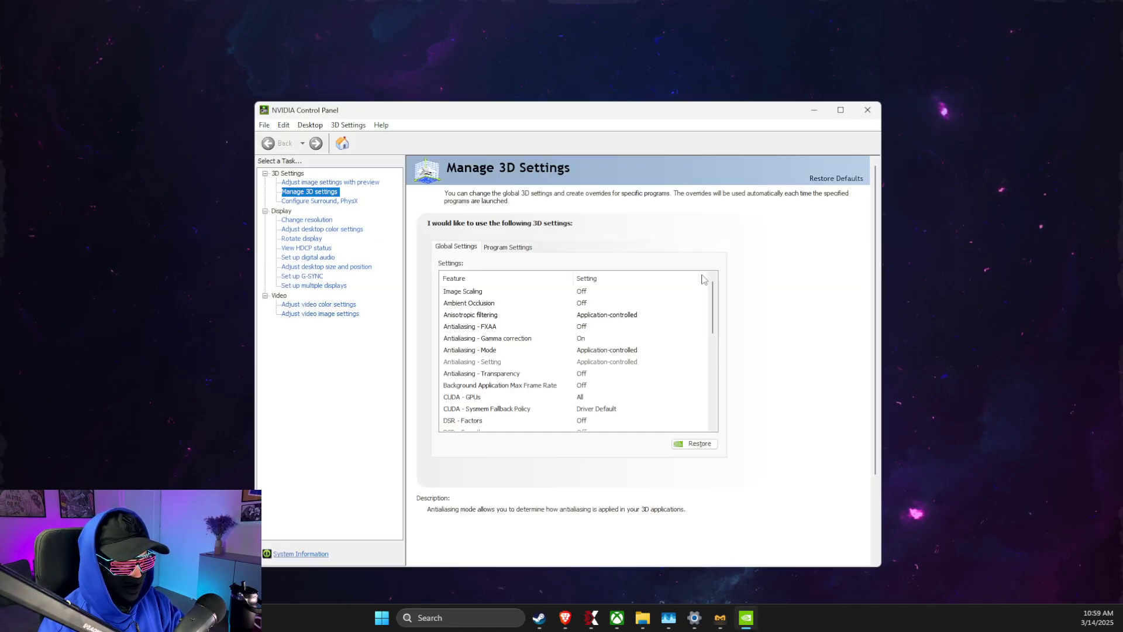
scroll(702, 410, "down", 10)
mouse_move(496, 421)
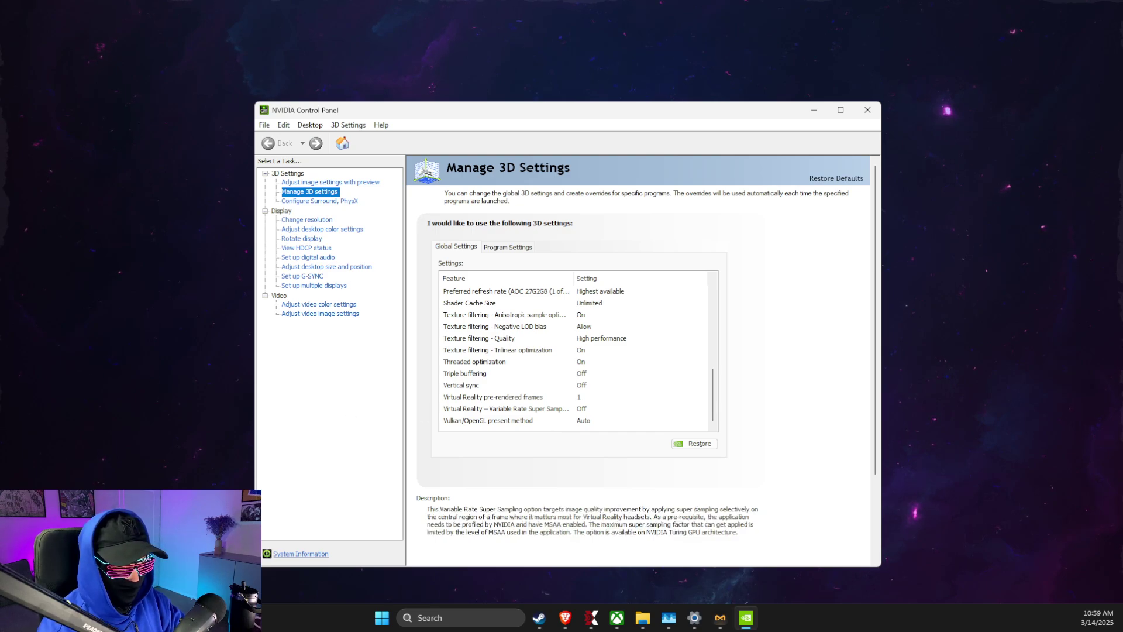
left_click(488, 420)
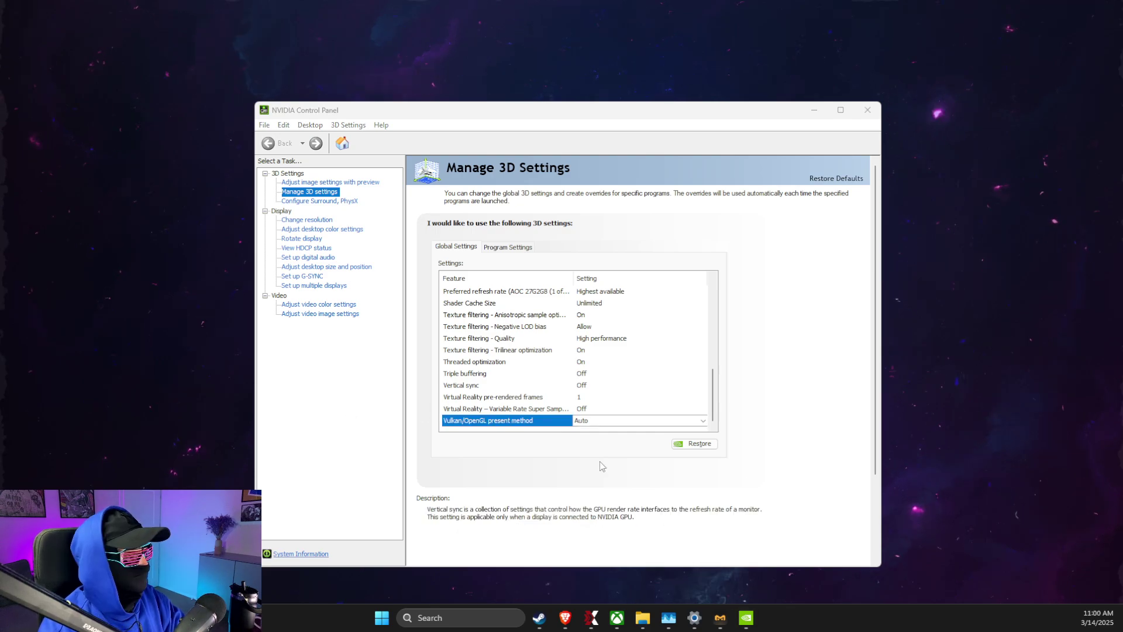
left_click(582, 421)
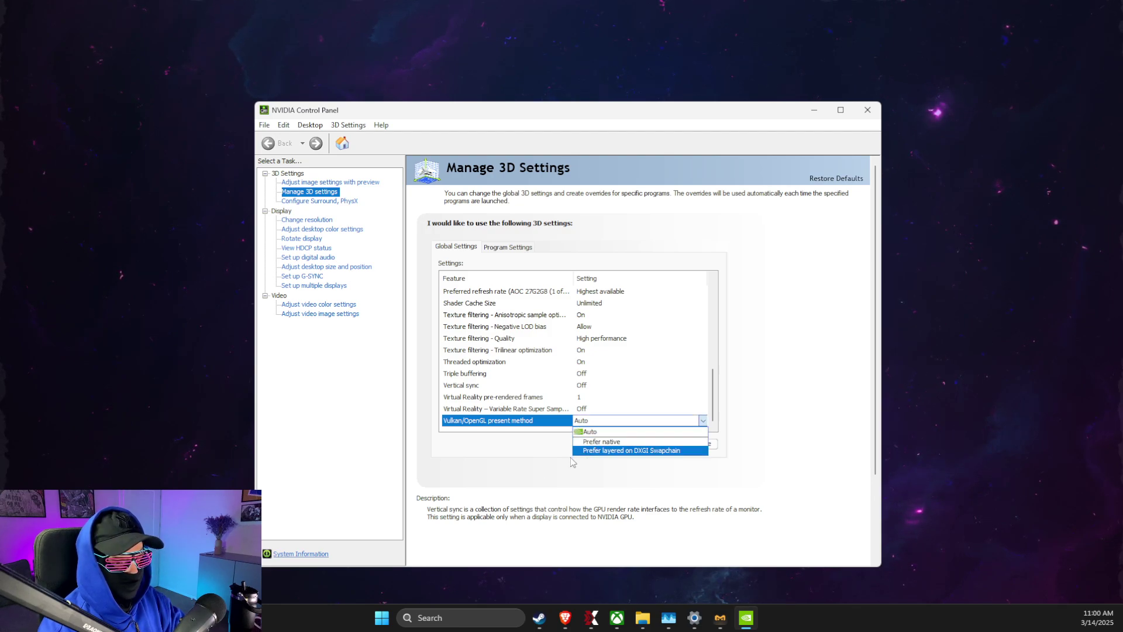
left_click(603, 431)
left_click(813, 111)
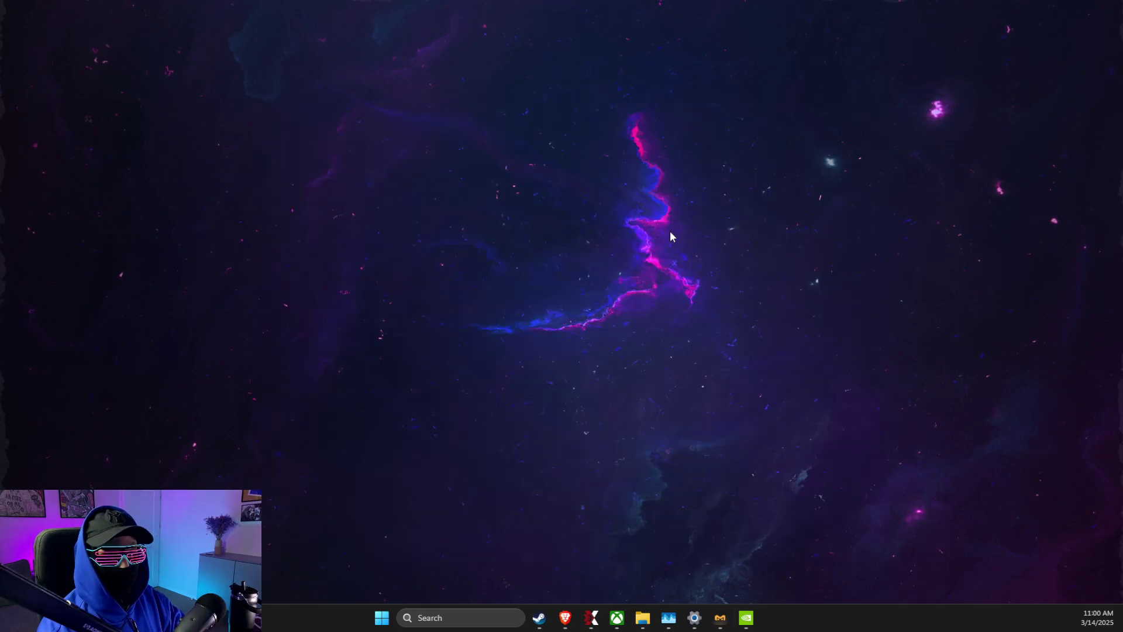
Search Windows for Medal and follow its shortcut to the installation folder that contains Medal.exe
left_click(440, 612)
type("medal")
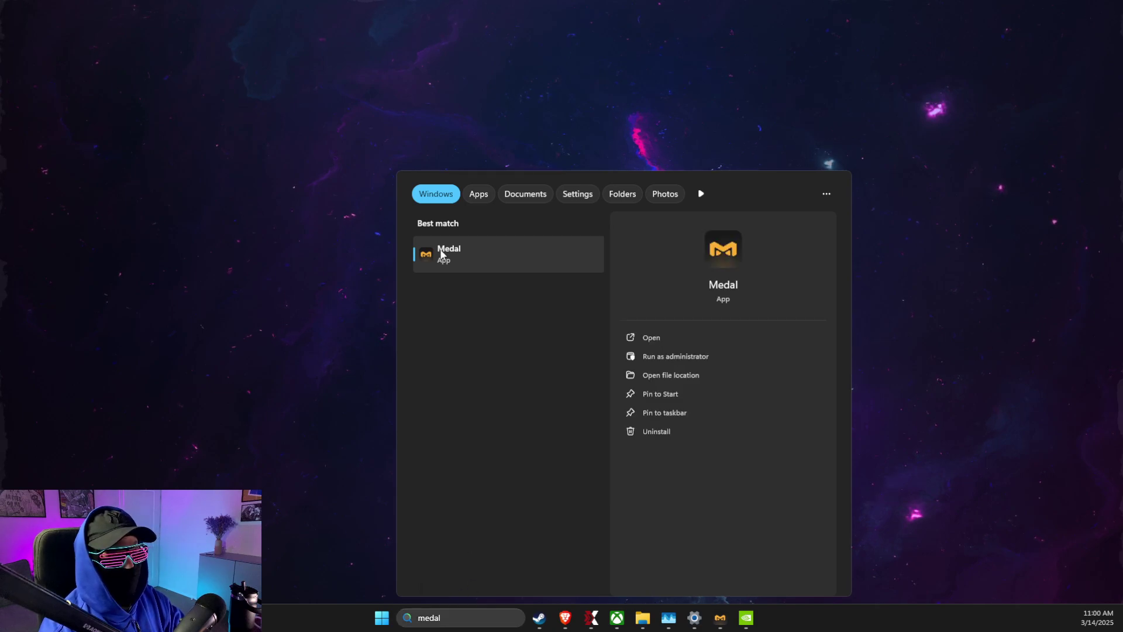
right_click(441, 254)
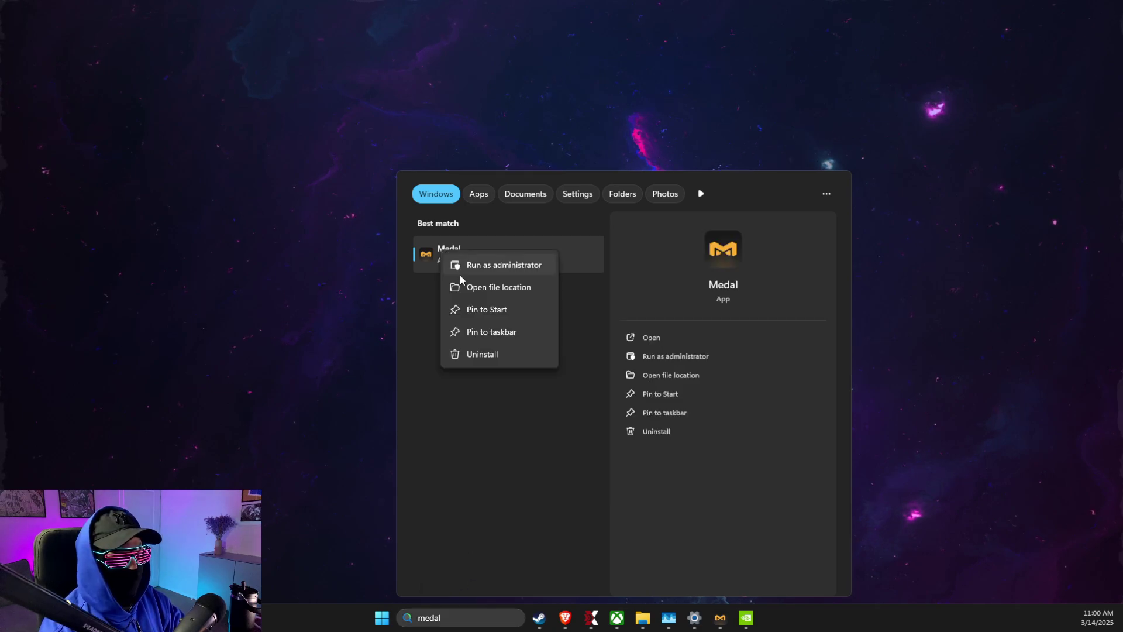
left_click(447, 285)
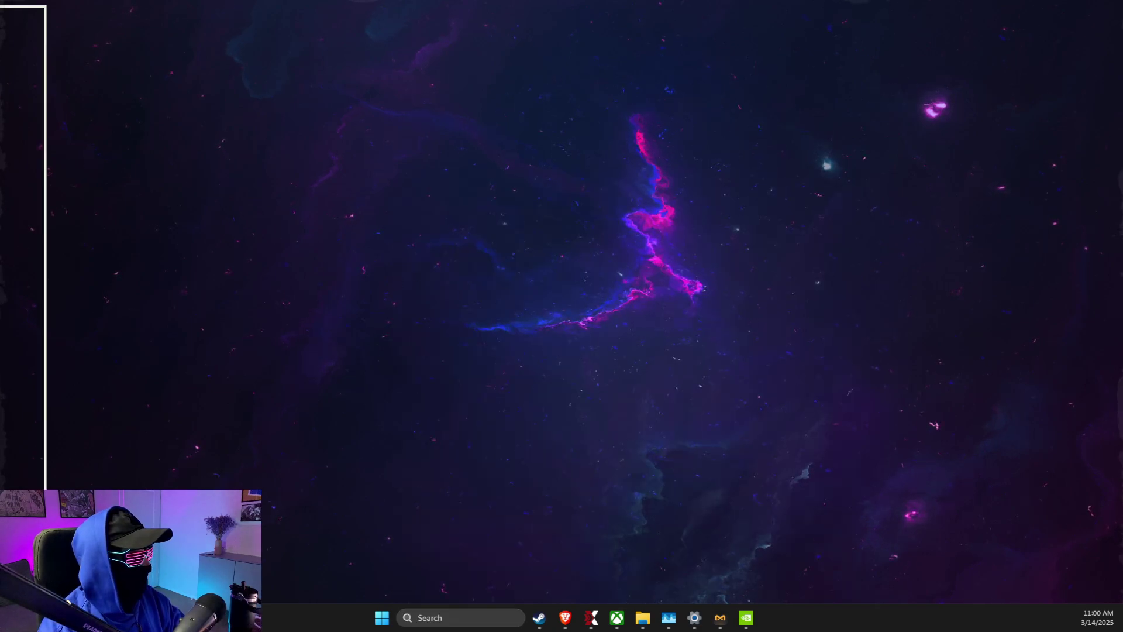
right_click(285, 594)
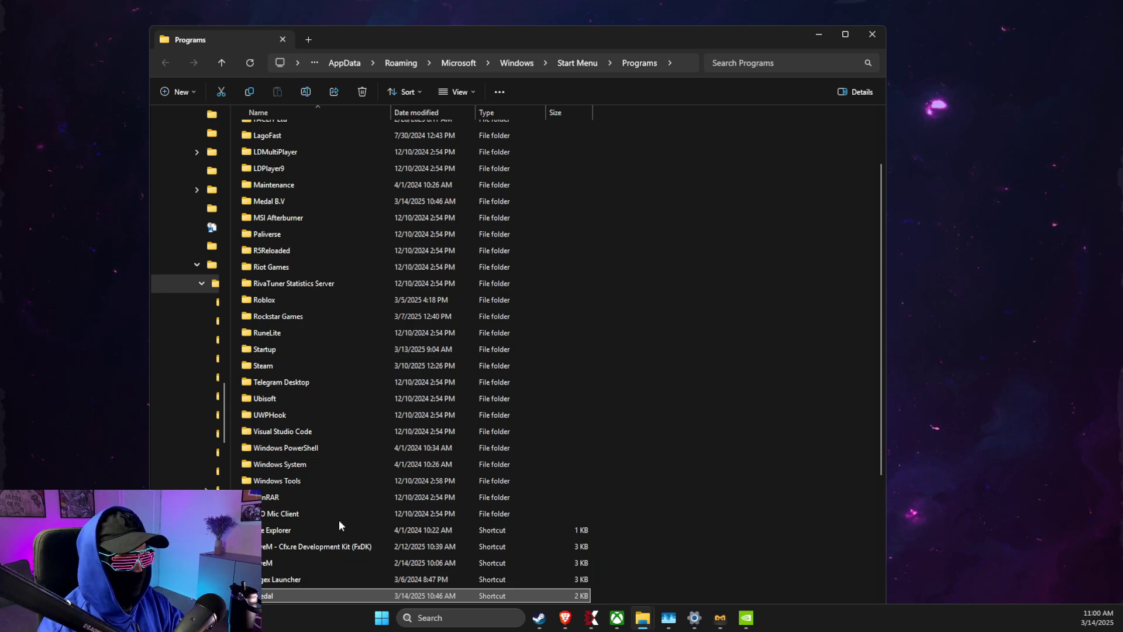
left_click(338, 365)
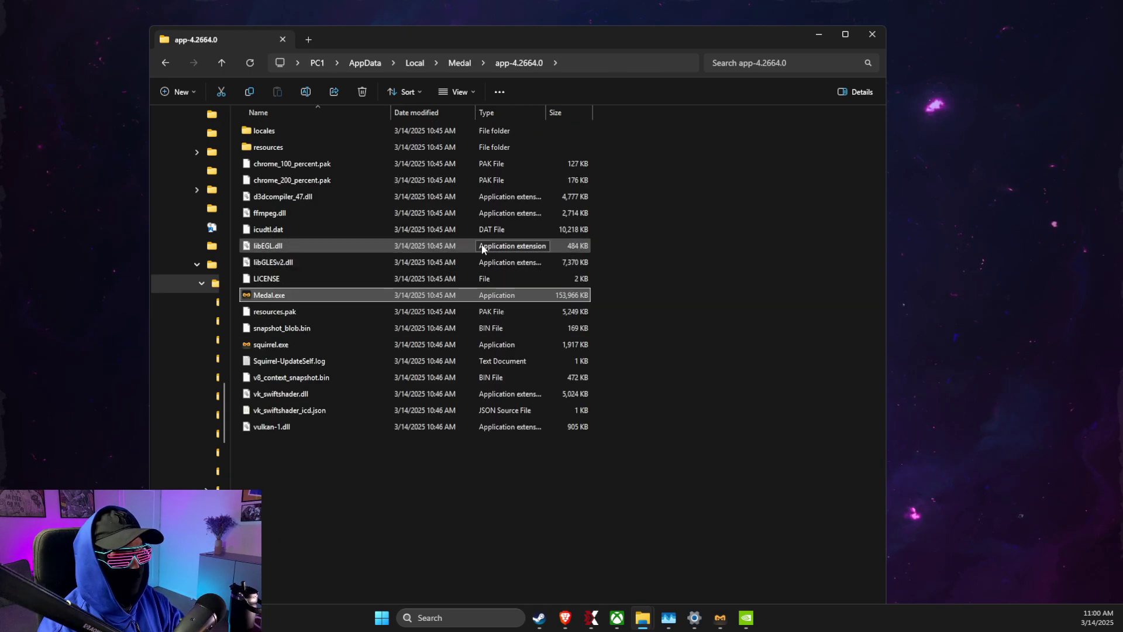
Open the Medal.exe compatibility properties and enable Disable fullscreen optimizations
right_click(266, 300)
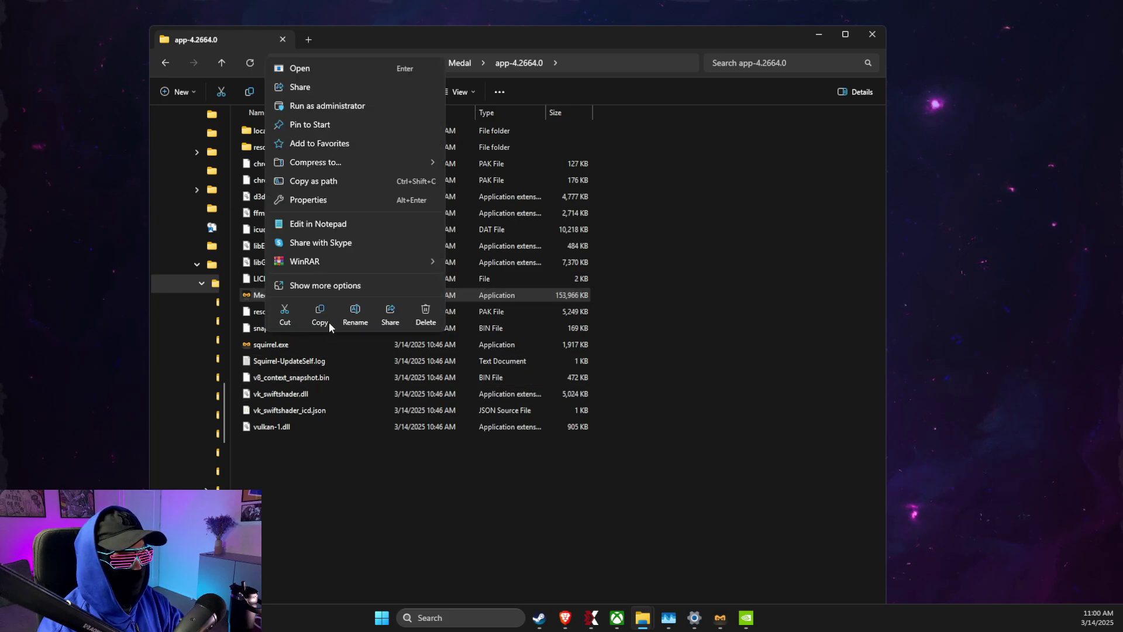
left_click(315, 283)
left_click(302, 585)
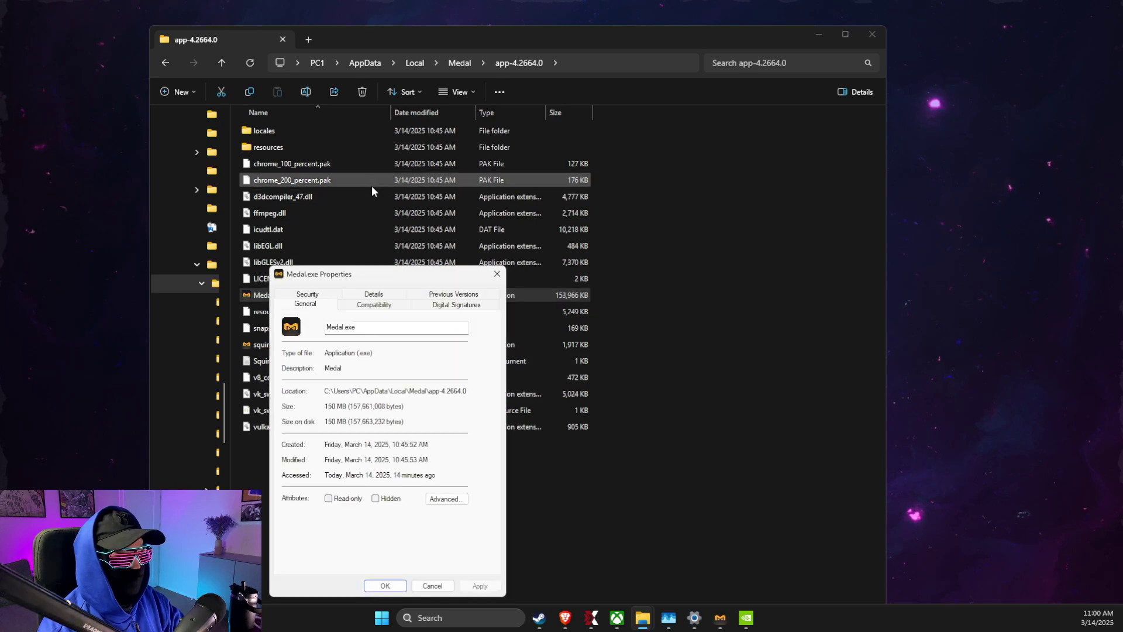
left_click(358, 304)
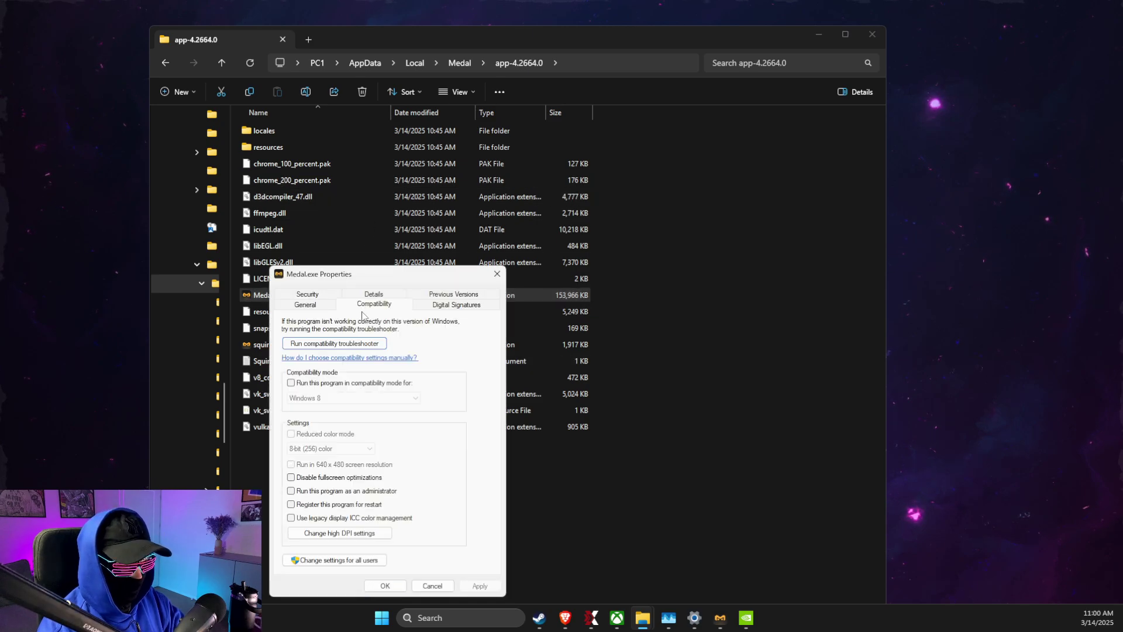
left_click(290, 478)
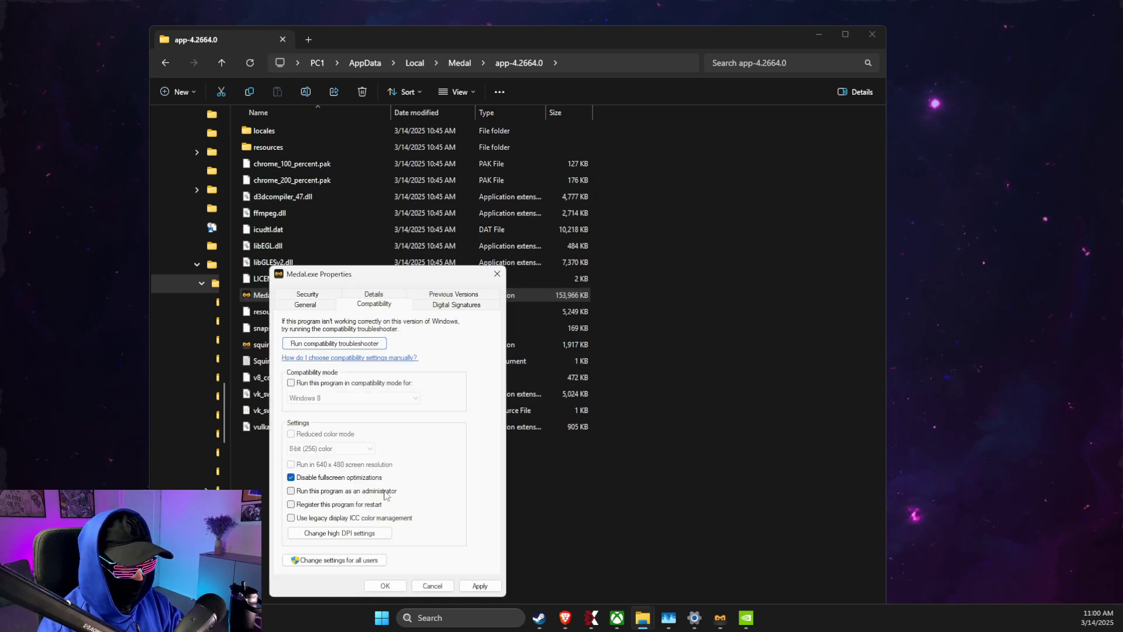
Override Medal.exe's high DPI scaling behavior with scaling performed by Application, and confirm the properties
left_click(339, 535)
left_click(325, 500)
left_click(386, 516)
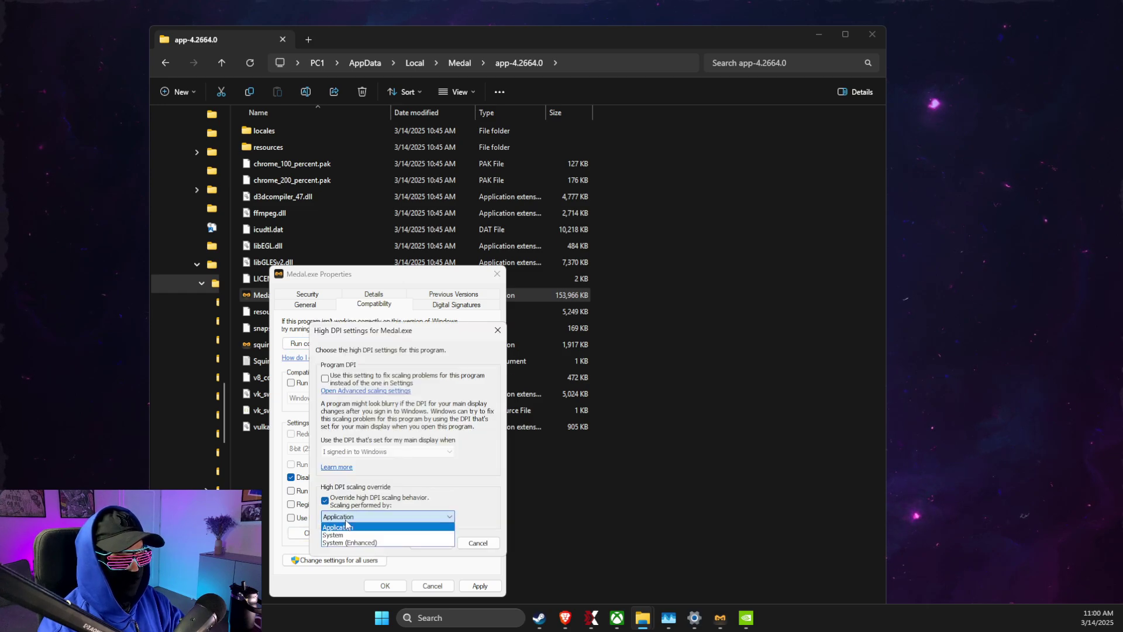
left_click(351, 524)
left_click(424, 544)
left_click(388, 585)
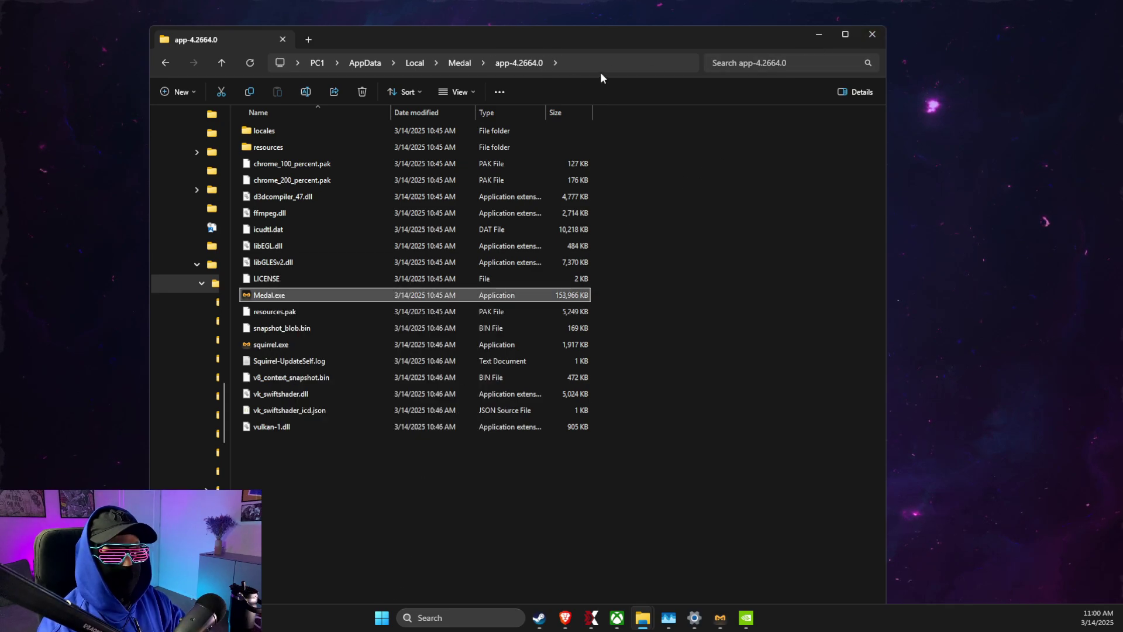
Copy the path of the Medal app-4.2664.0 folder and minimize File Explorer
left_click(618, 63)
key("ctrl+c")
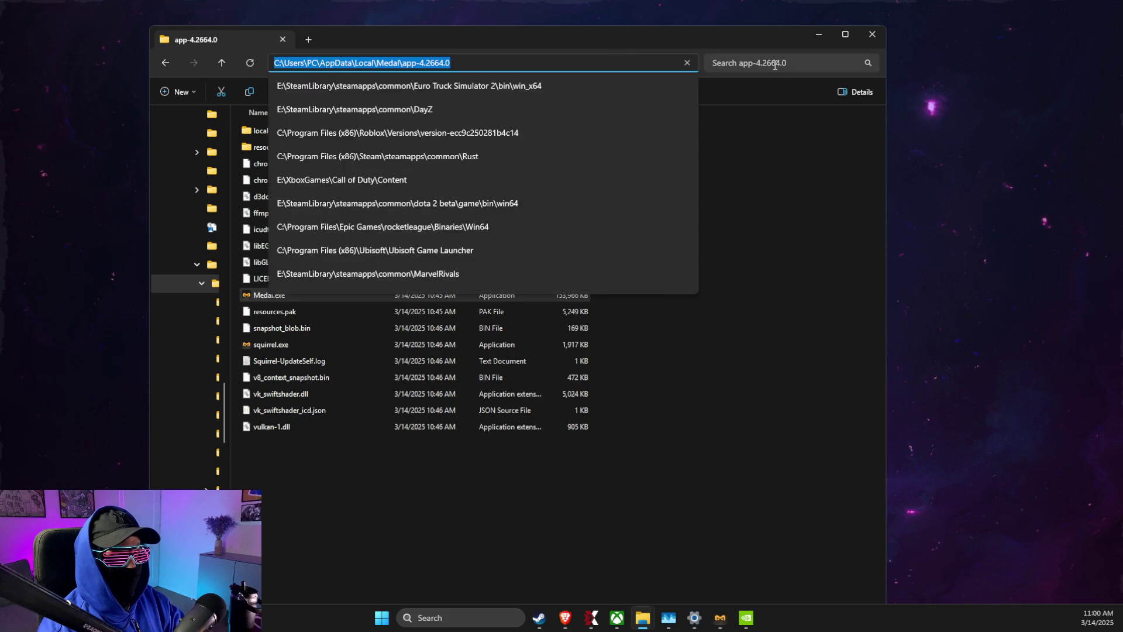
left_click(821, 36)
In the Windows Graphics settings, add Medal.exe from the copied folder path as a desktop app
left_click(467, 614)
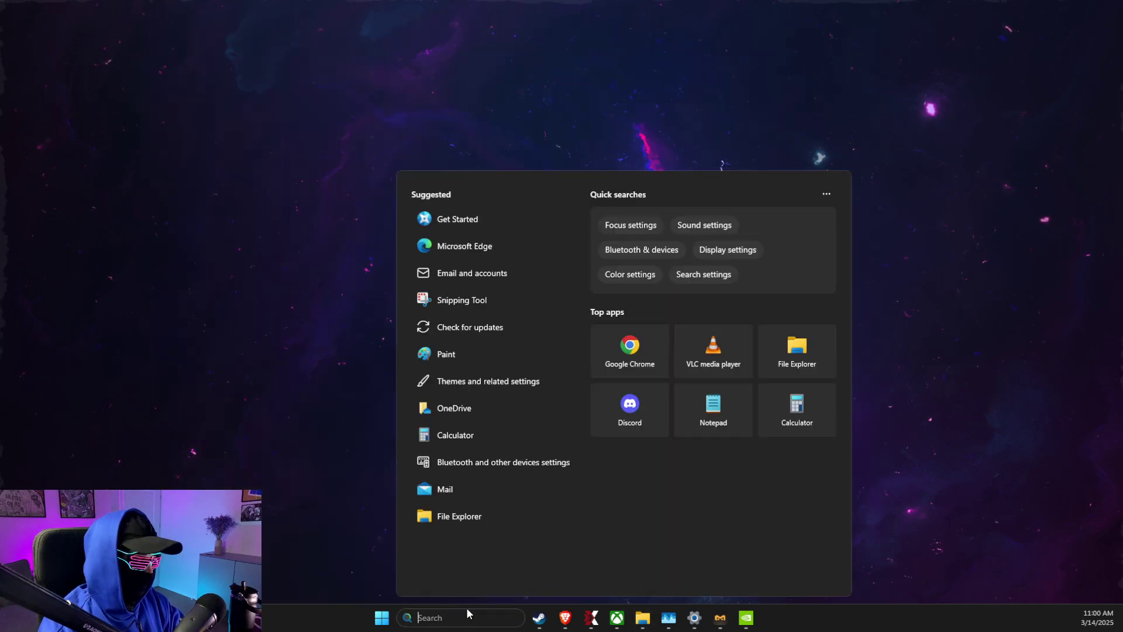
type("graphics")
key("Return")
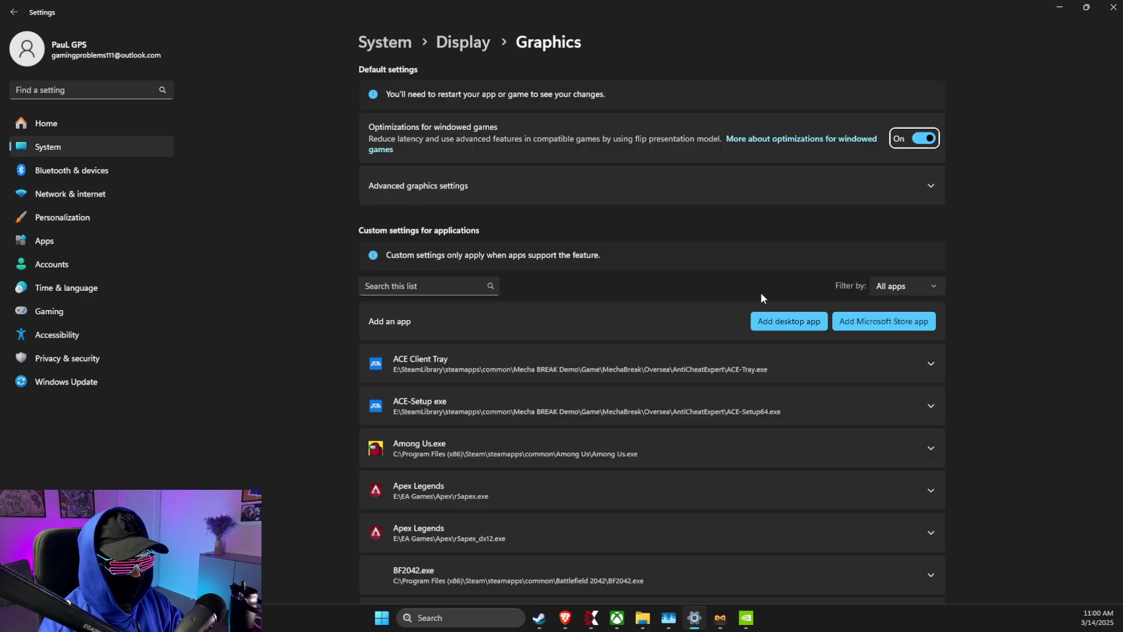
left_click(778, 321)
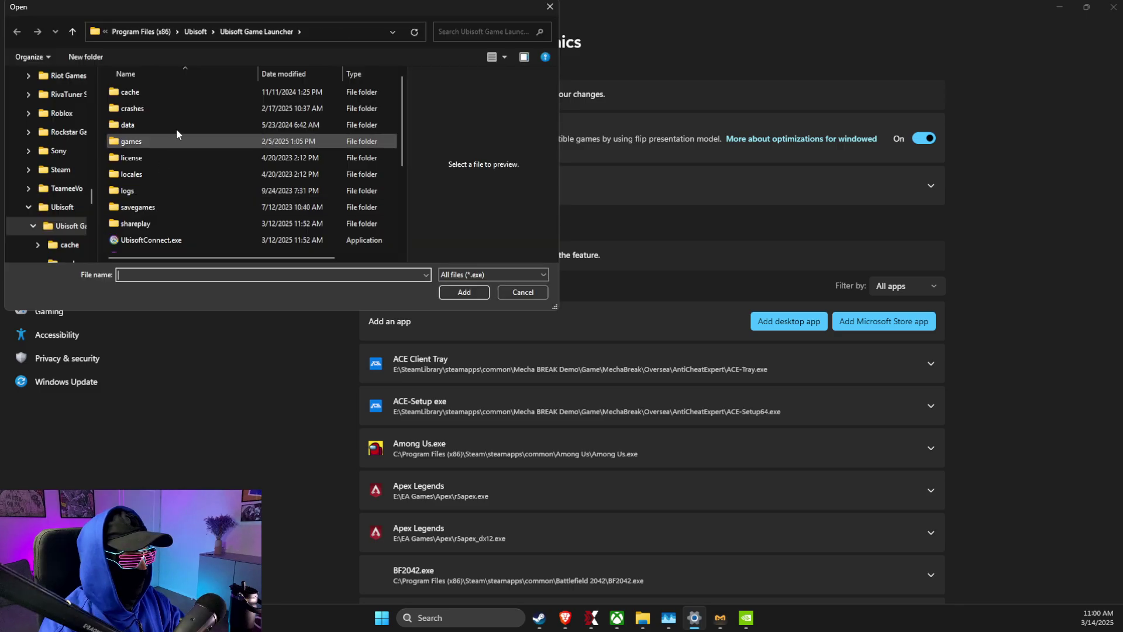
left_click(336, 30)
key("ctrl+v")
key("Return")
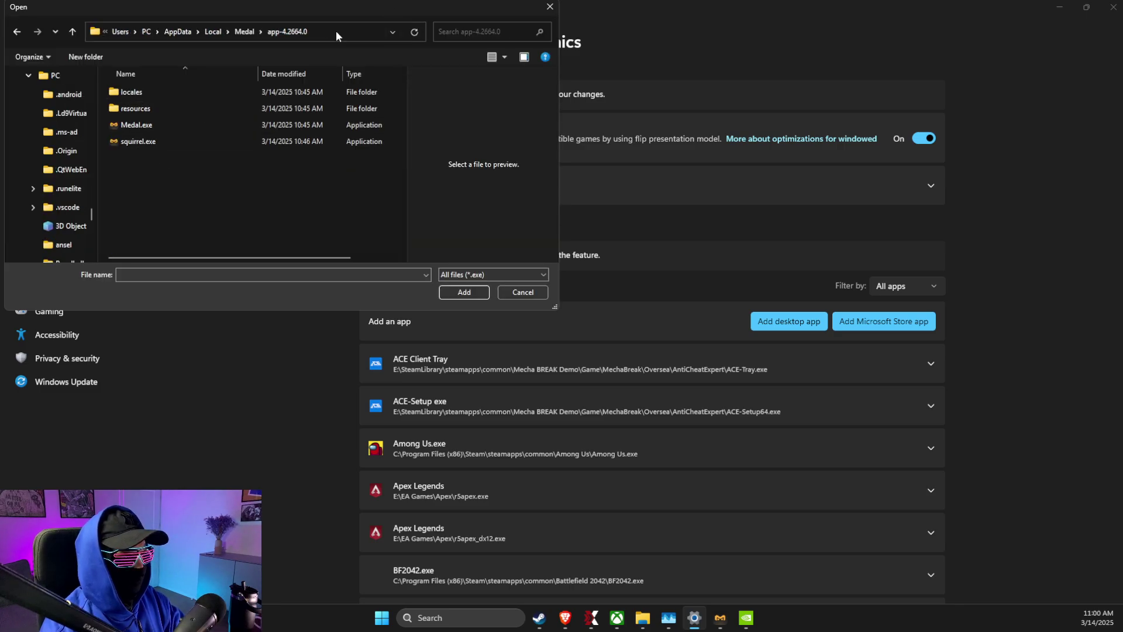
left_click(169, 129)
left_click(480, 296)
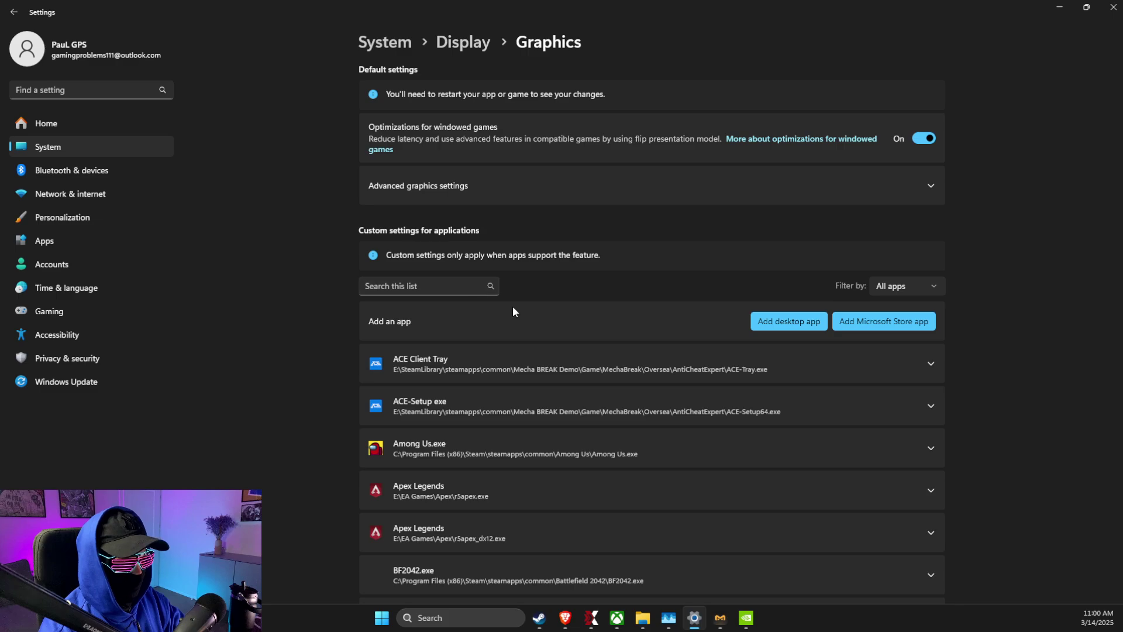
Set Medal's GPU preference to High Performance (NVIDIA GeForce RTX 3070) in the custom application list
scroll(515, 286, "down", 20)
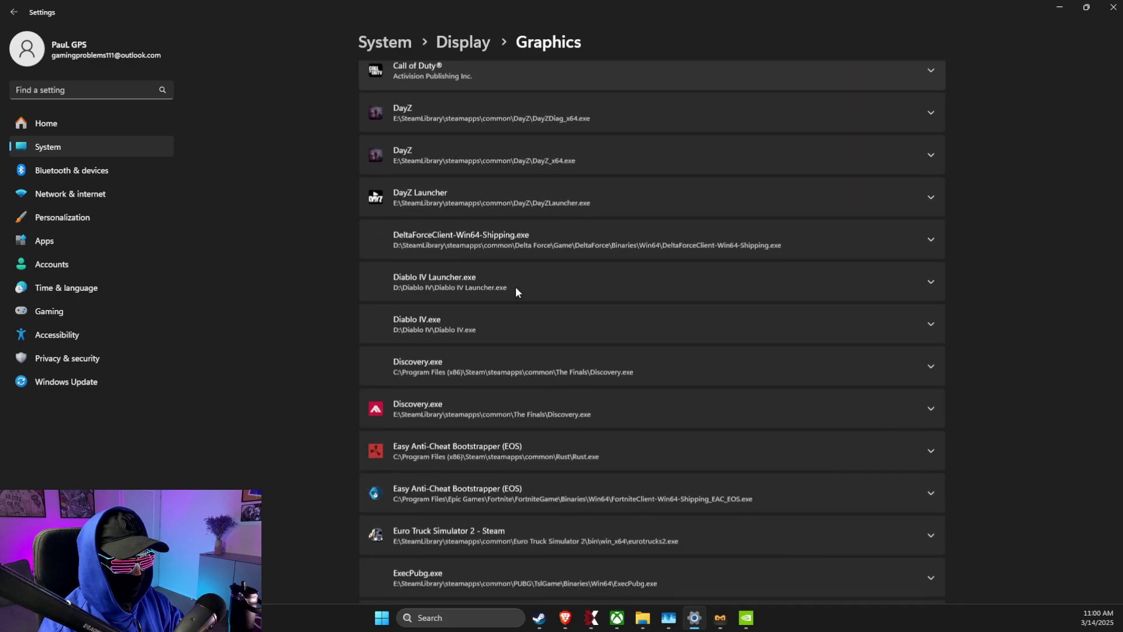
scroll(515, 286, "down", 20)
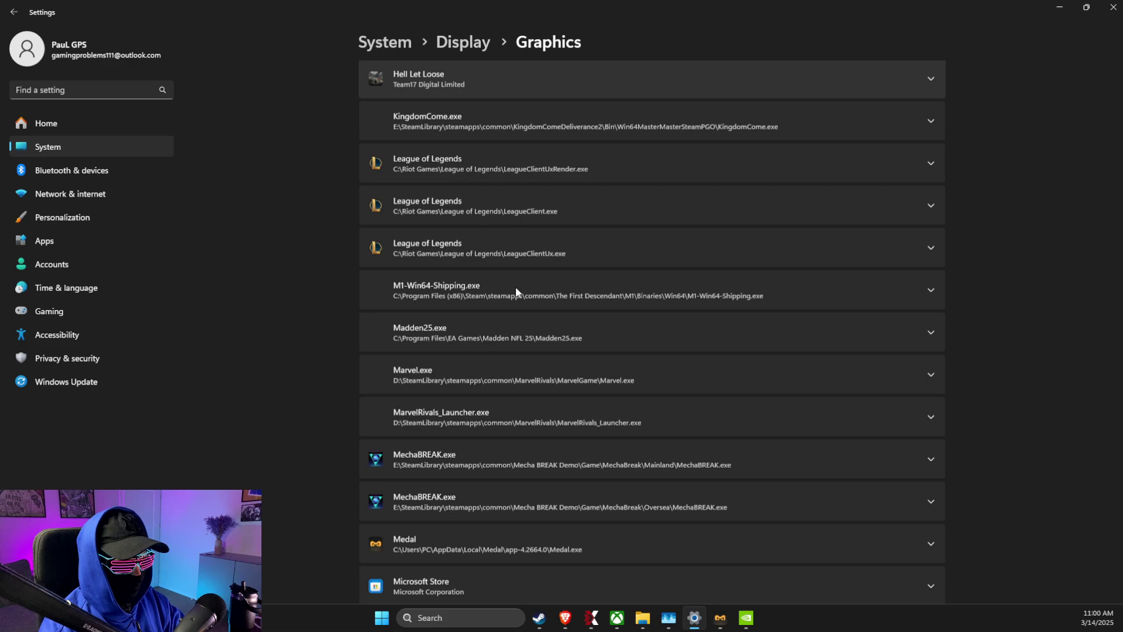
left_click(508, 242)
scroll(507, 257, "up", 1)
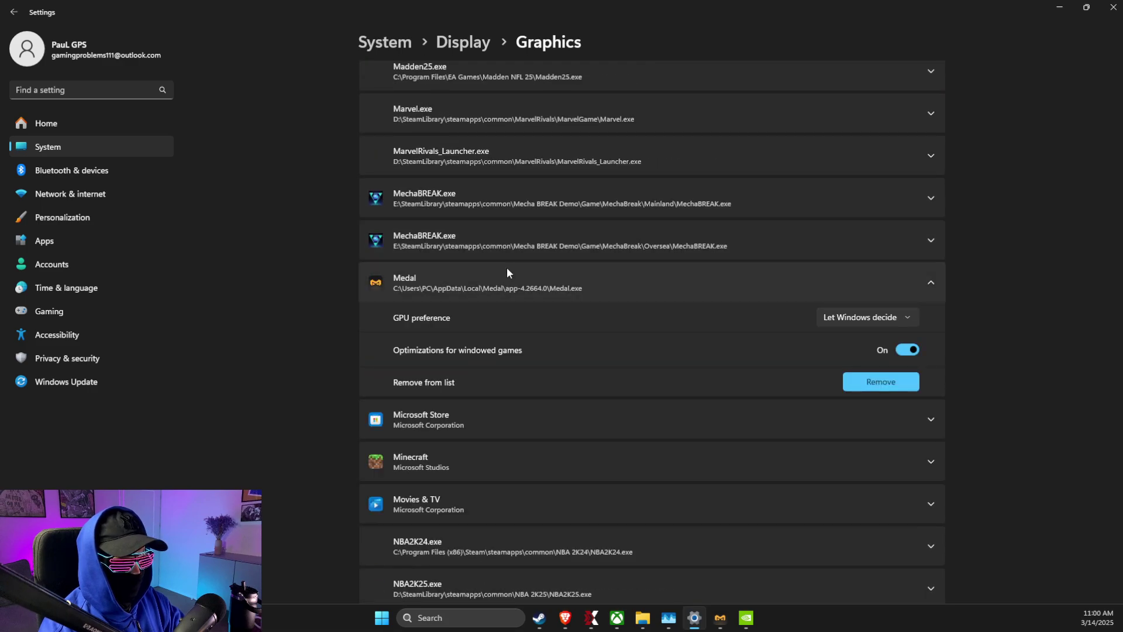
left_click(880, 322)
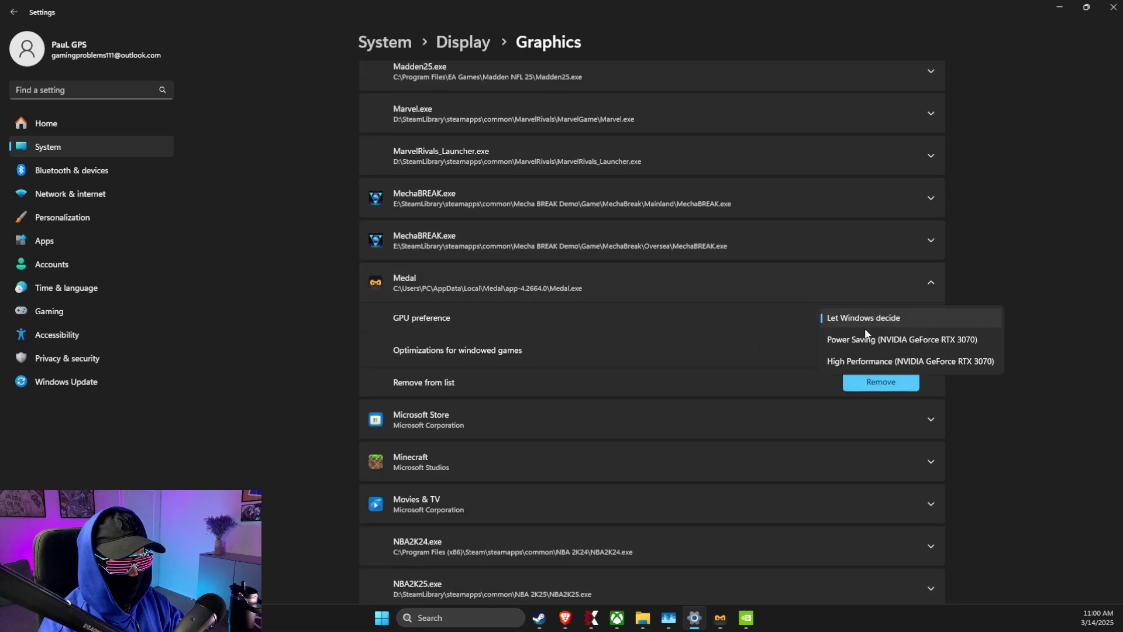
left_click(848, 360)
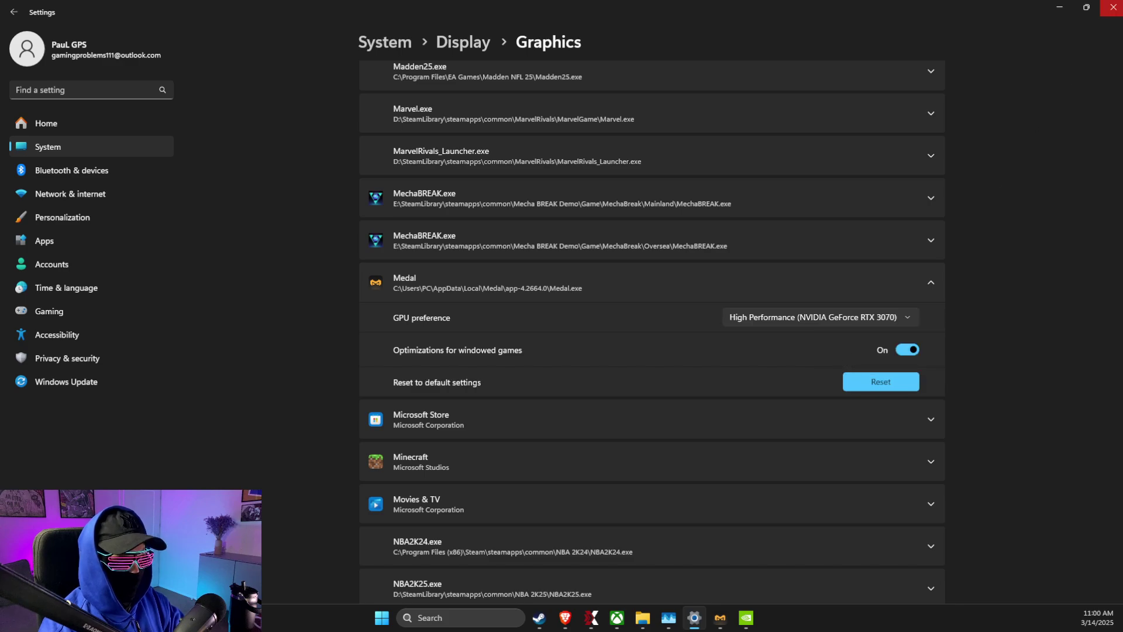
Close the Graphics settings and check which power plan is selected in the Windows Power Options
left_click(1113, 7)
left_click(433, 619)
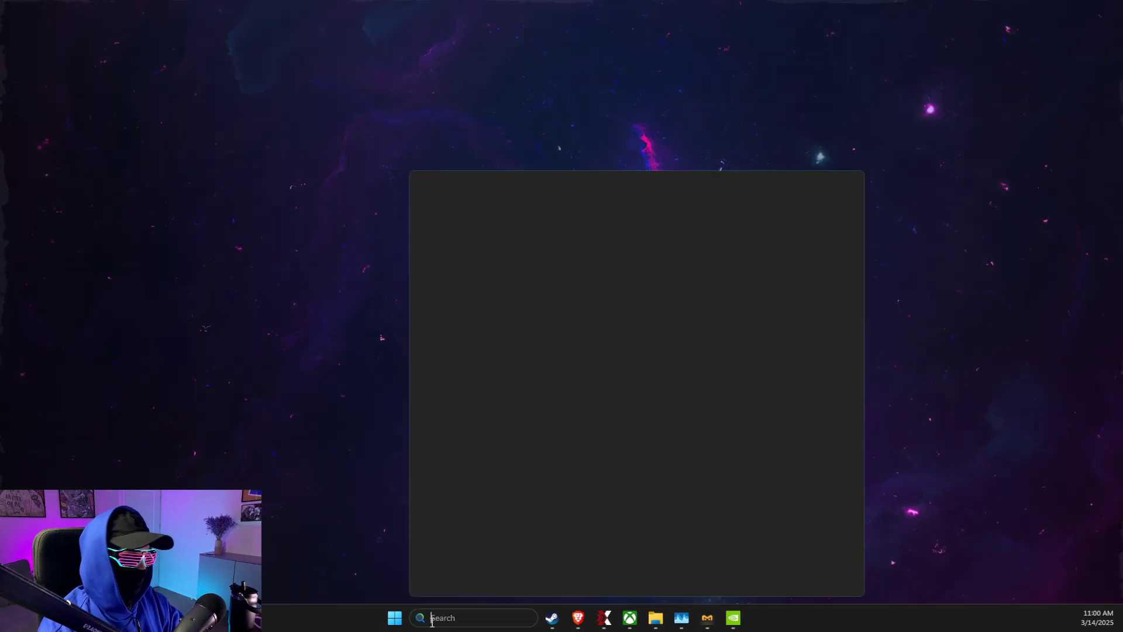
type("edit")
key("Return")
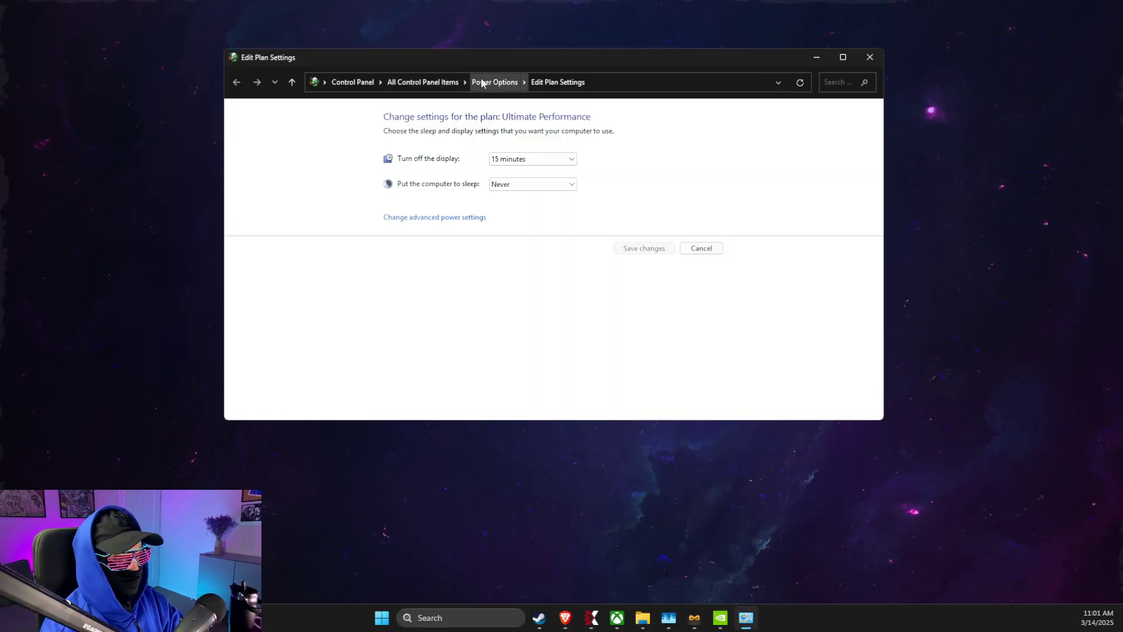
left_click(482, 83)
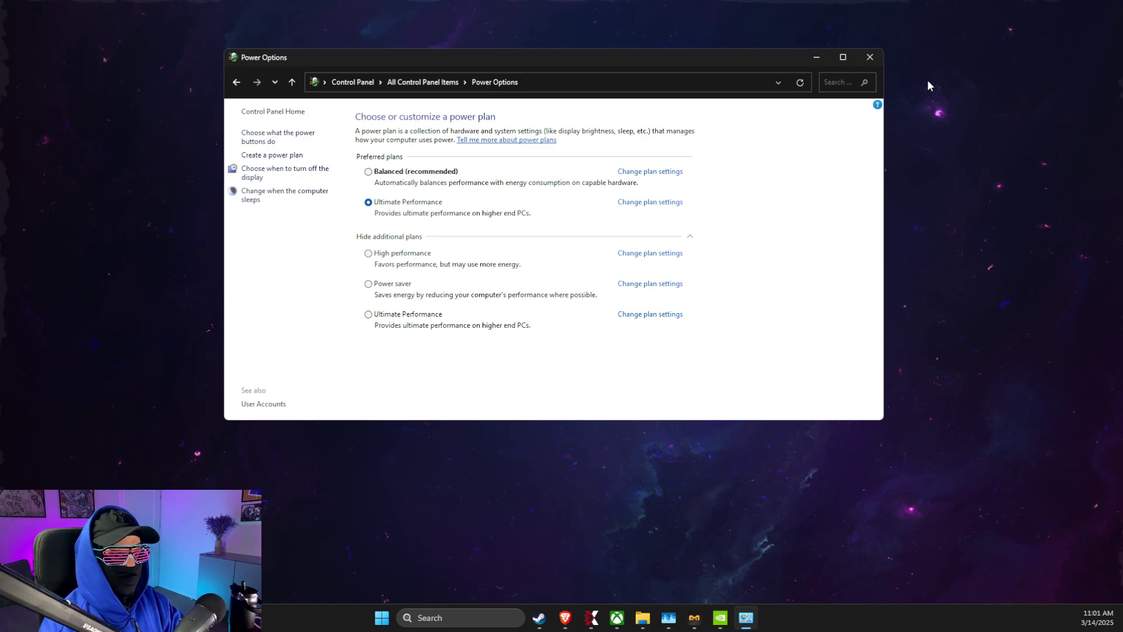
left_click(870, 57)
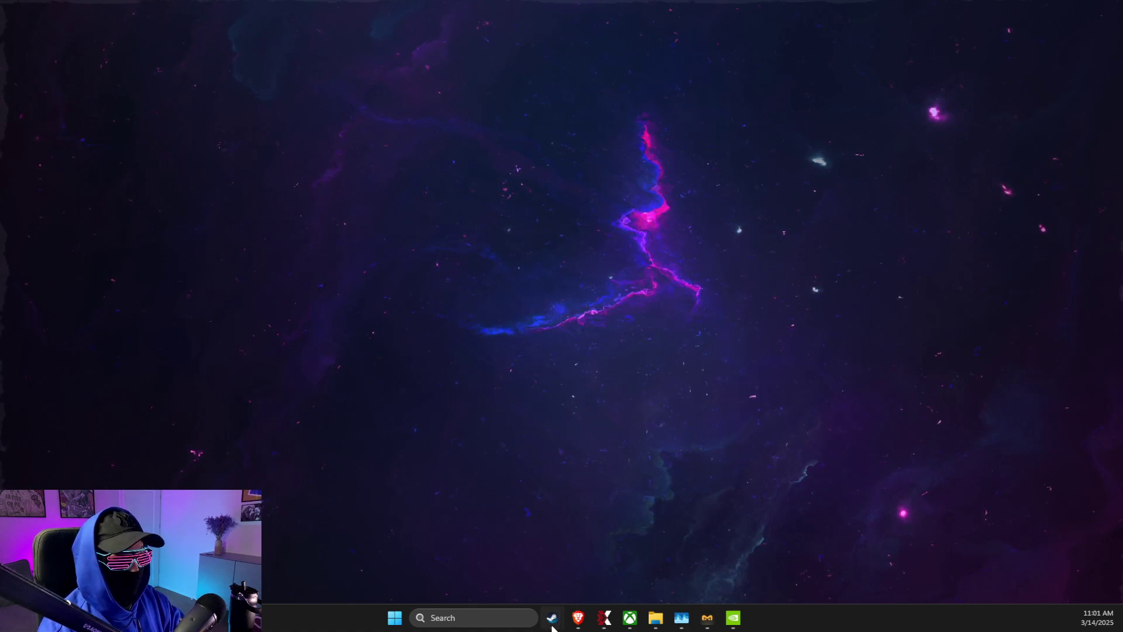
Switch to Steam and browse to Dota 2's local installation folder from the game's installed files properties
mouse_move(552, 617)
left_click(512, 547)
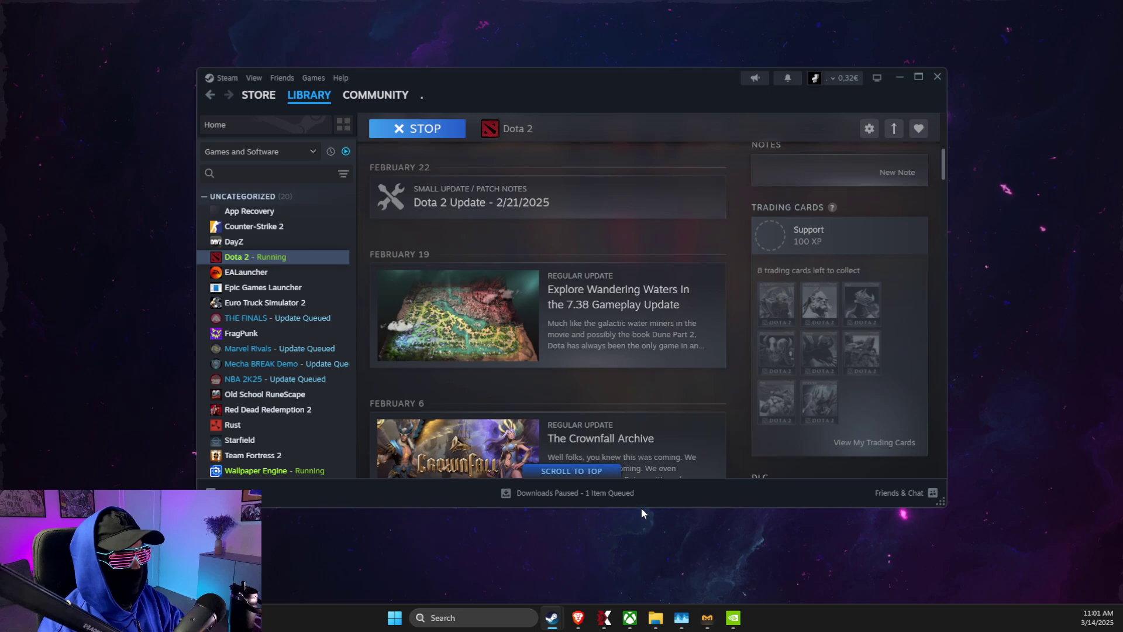
right_click(249, 259)
left_click(269, 346)
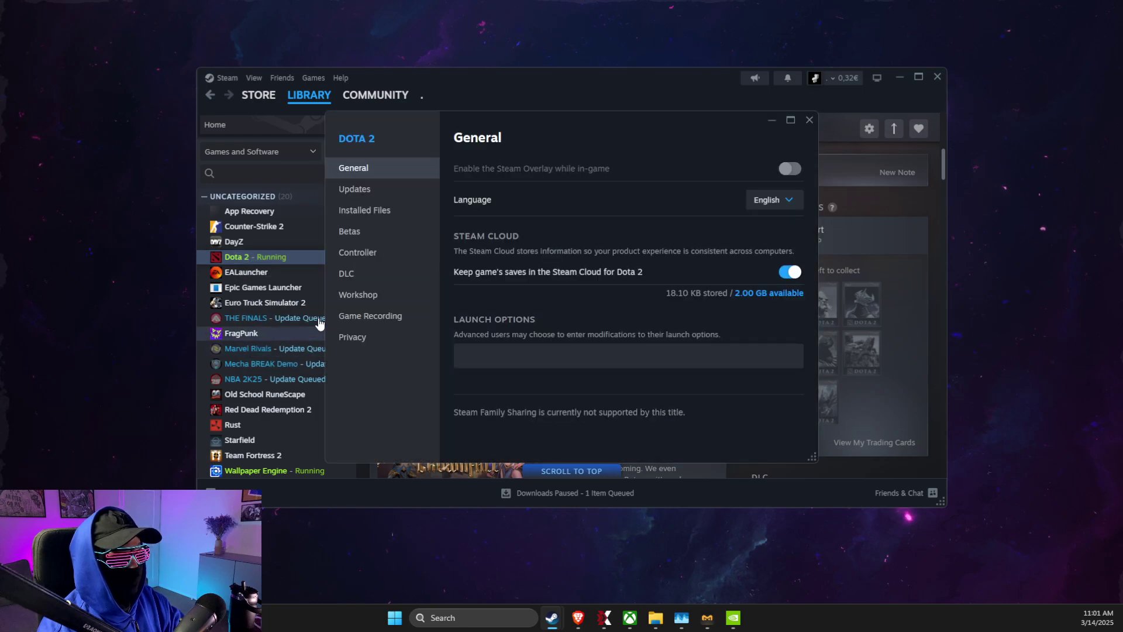
left_click(378, 216)
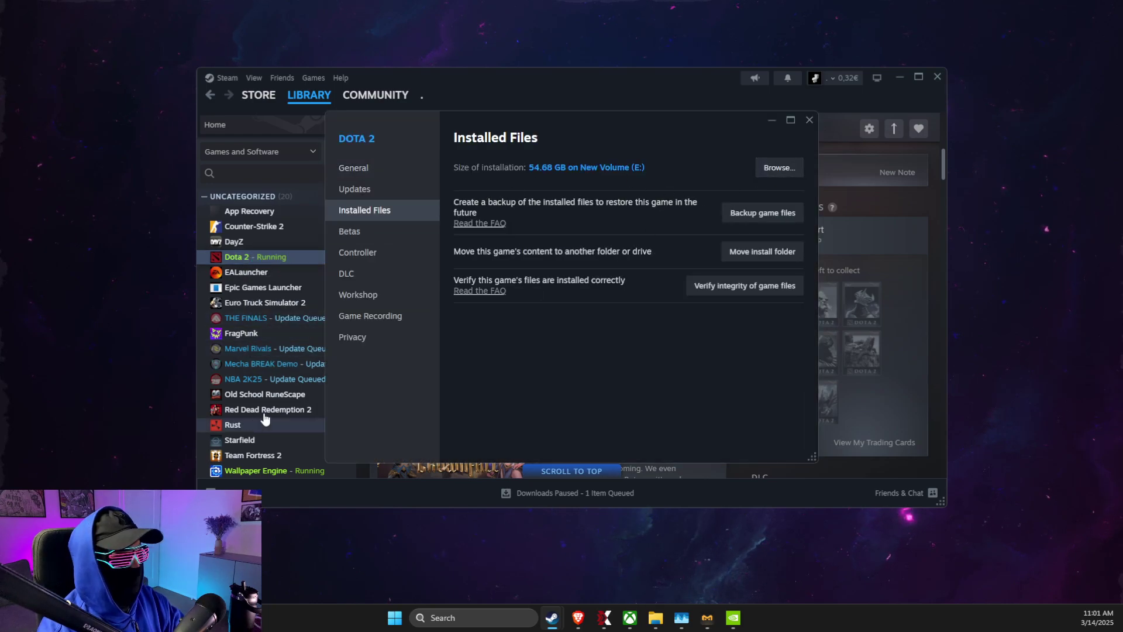
left_click(779, 167)
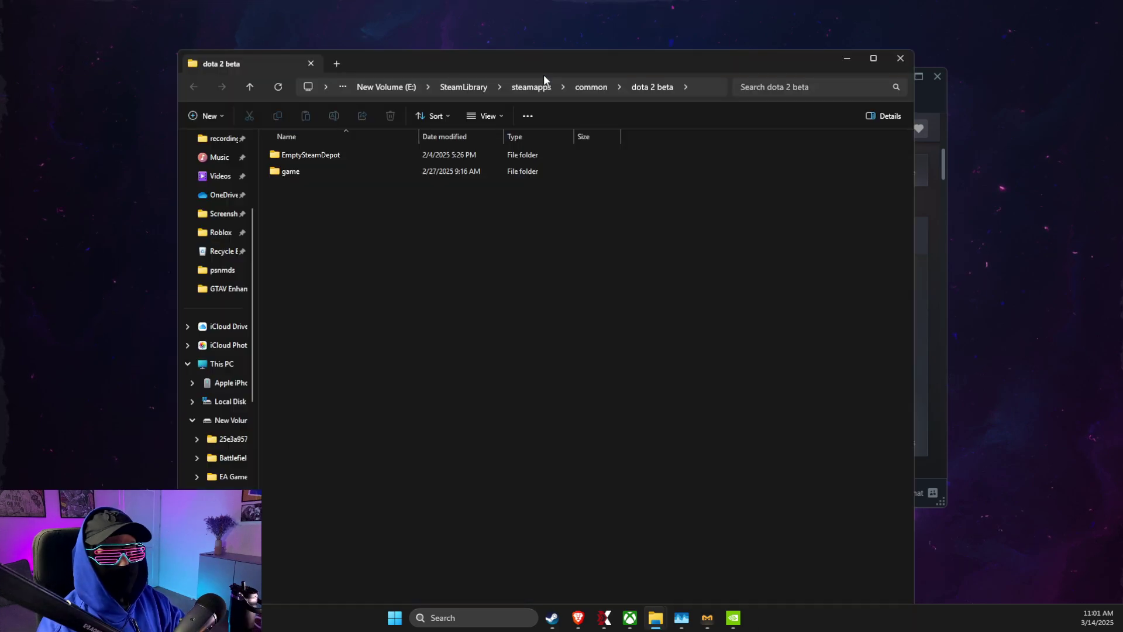
Open the game\bin\win64 subfolder inside the dota 2 beta folder
left_click(302, 178)
double_click(301, 176)
double_click(305, 157)
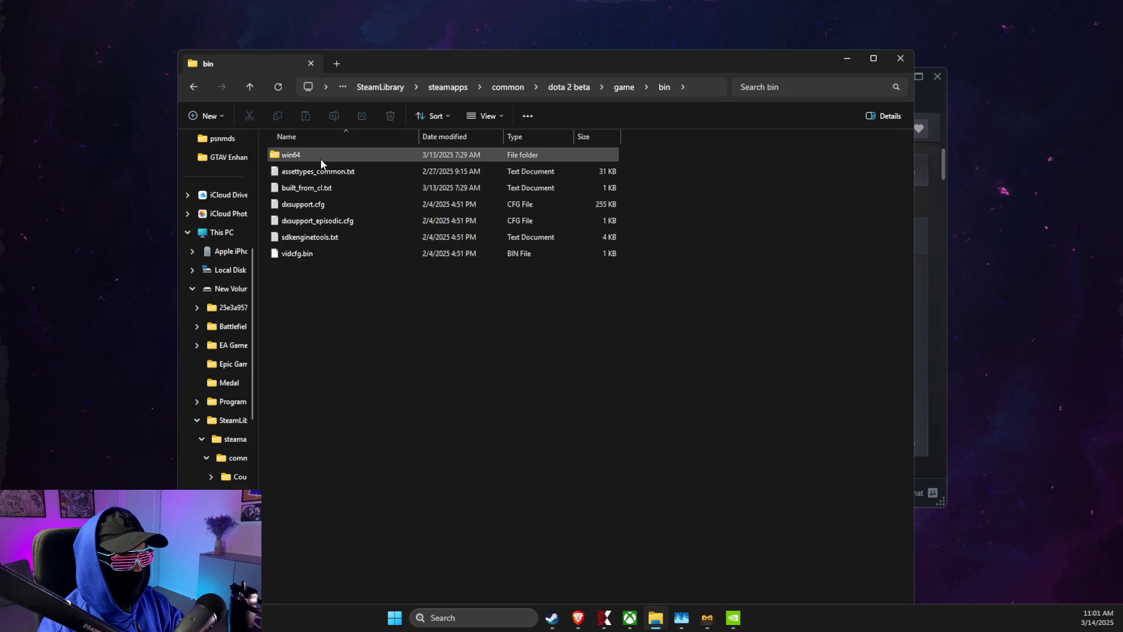
double_click(296, 155)
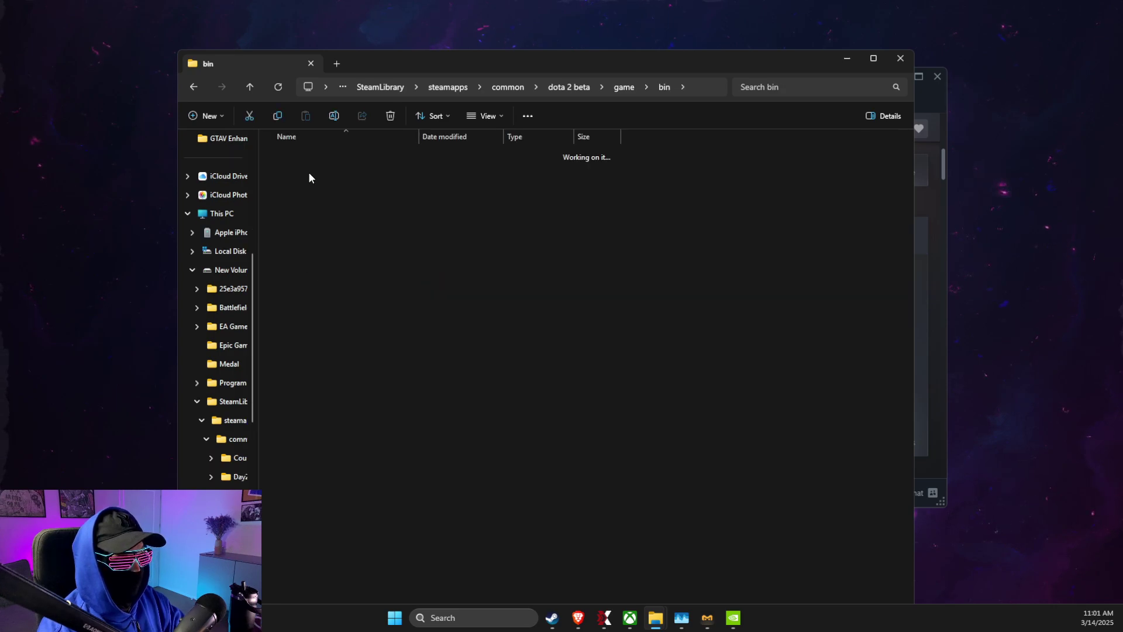
Review the compatibility and high DPI scaling override settings of dota2.exe, and confirm both dialogs
right_click(297, 338)
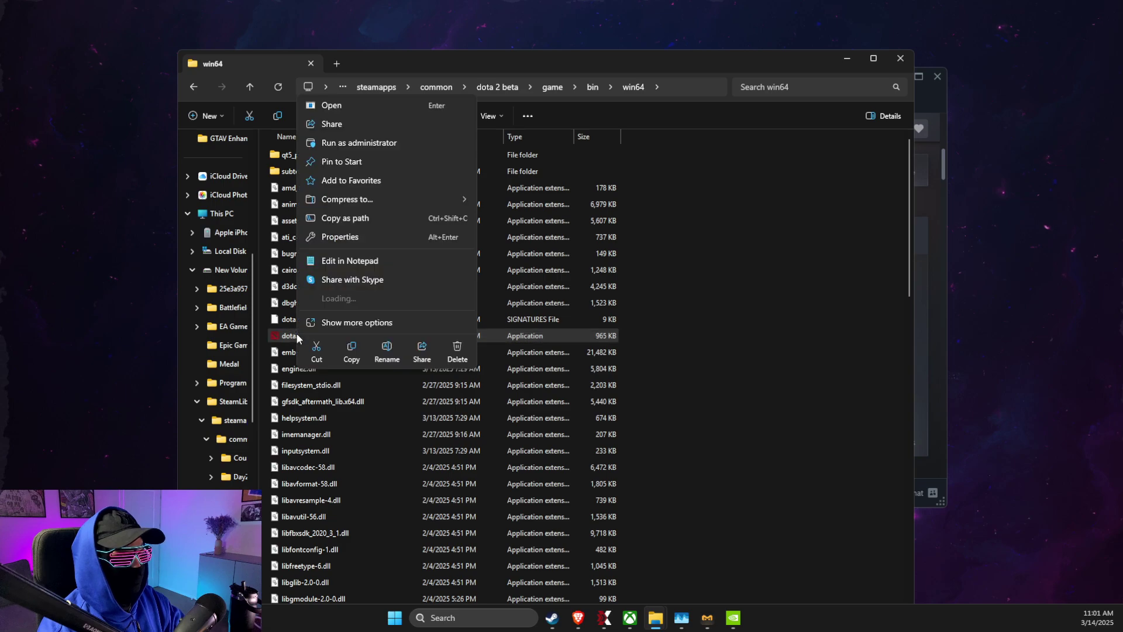
left_click(346, 323)
left_click(351, 324)
left_click(423, 305)
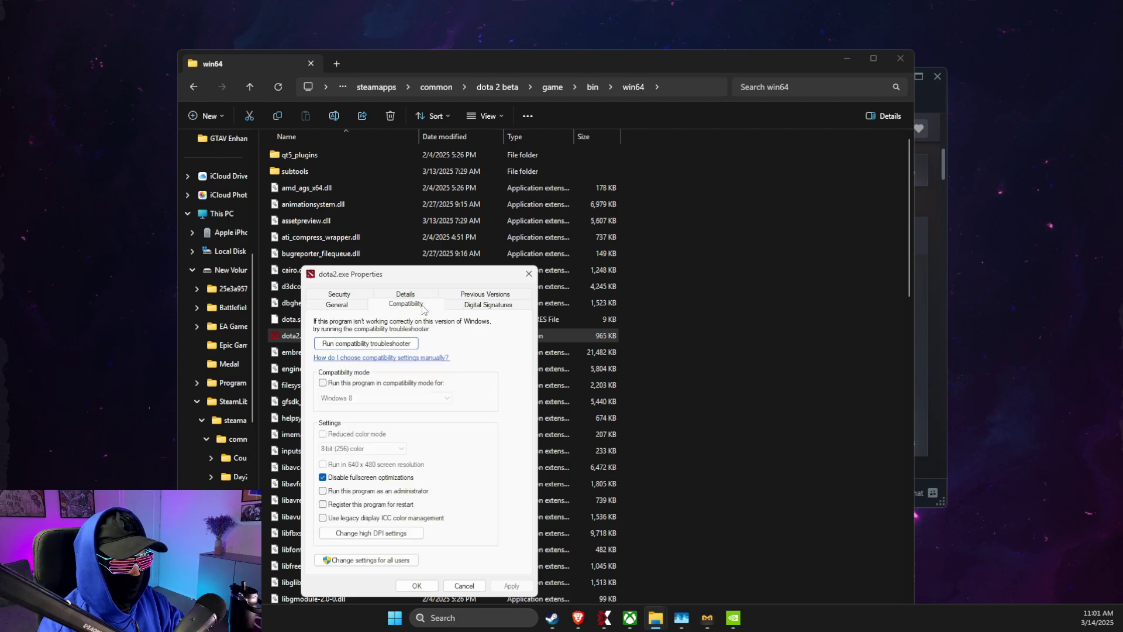
left_click(343, 532)
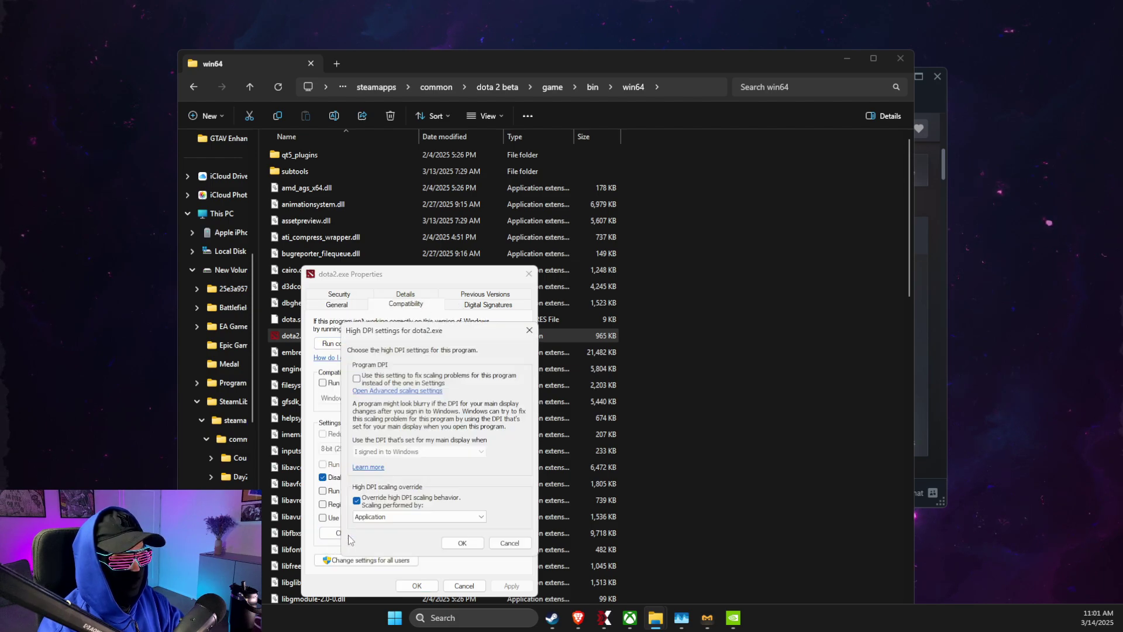
left_click(462, 542)
left_click(416, 586)
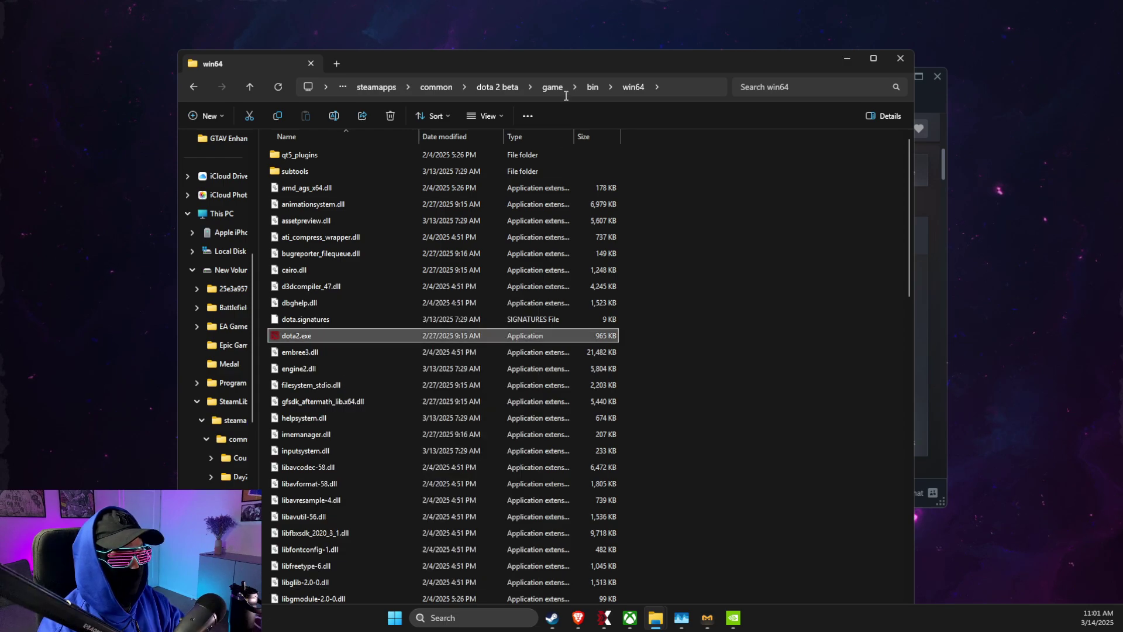
Copy the path of Dota 2's win64 folder, close File Explorer and minimize the Steam library window
left_click(665, 88)
left_click(900, 58)
left_click(904, 73)
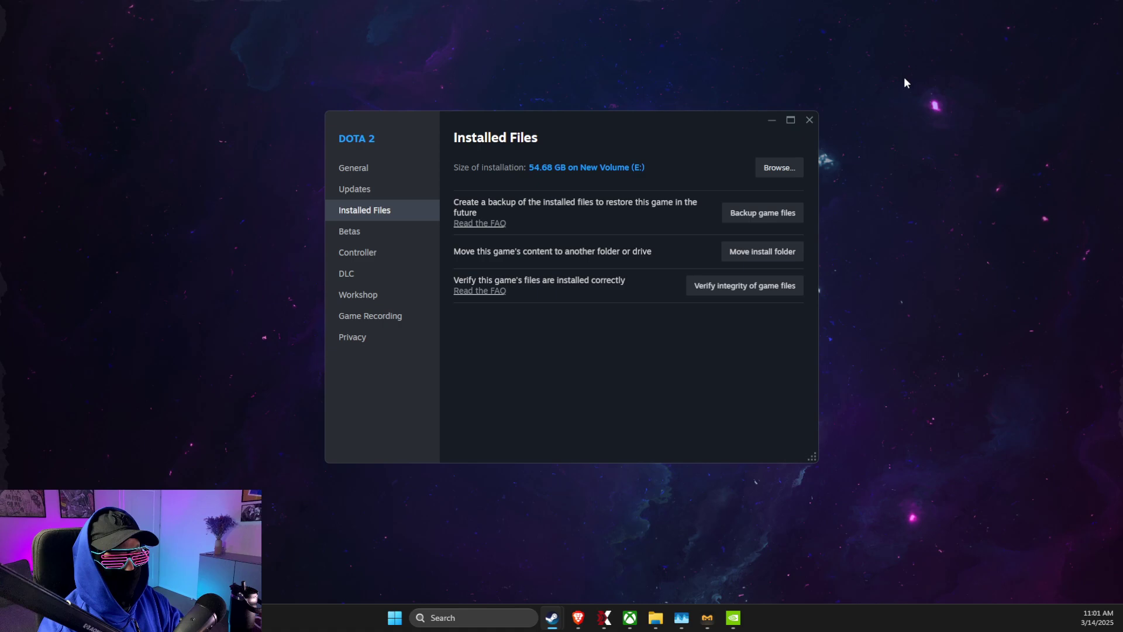
In the Windows Graphics settings, try to add dota2.exe from the copied win64 folder path as a desktop app
left_click(433, 617)
type("graphics settings")
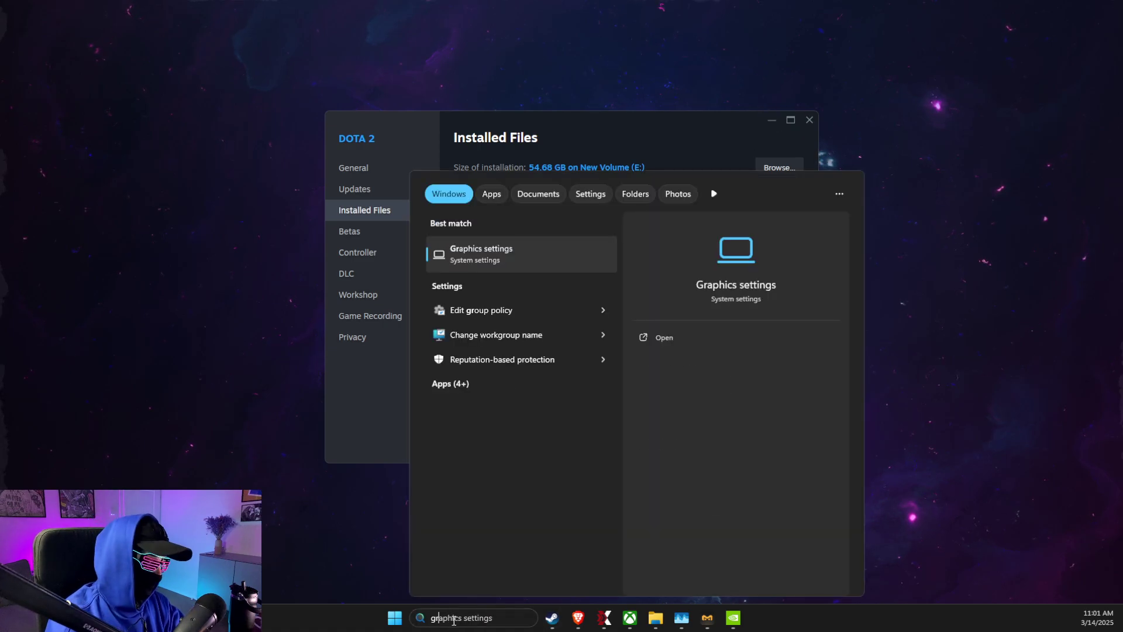
key("Return")
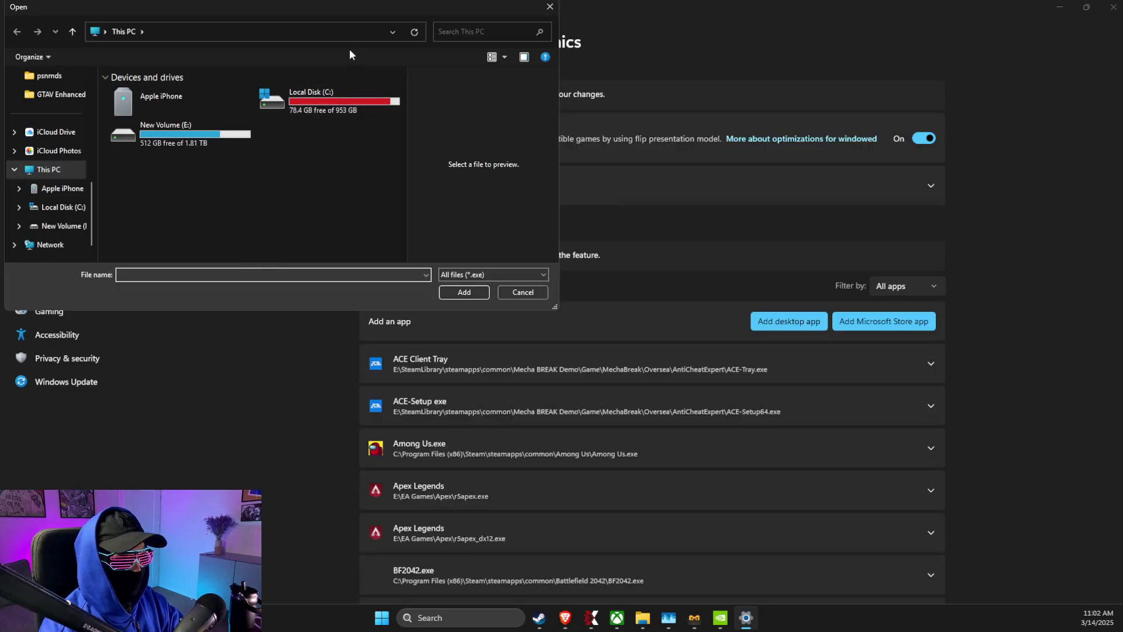
left_click(336, 33)
type("E:\\SteamLibrary\\steamapps\\common\\dota 2 beta\\game\\bin\\win64")
key("Return")
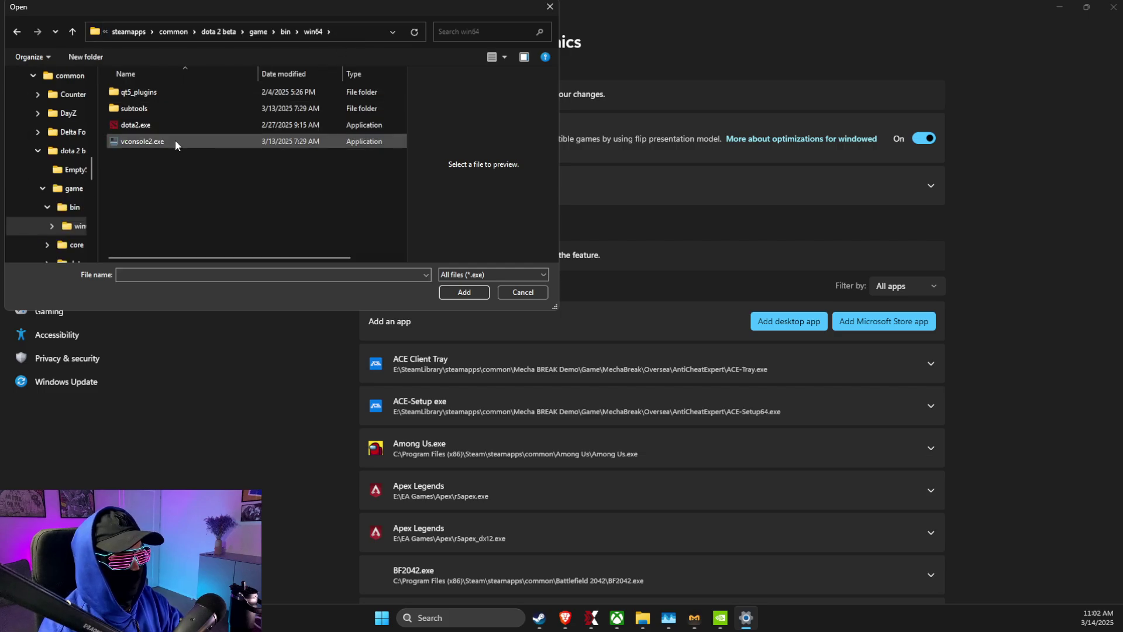
left_click(154, 125)
left_click(463, 292)
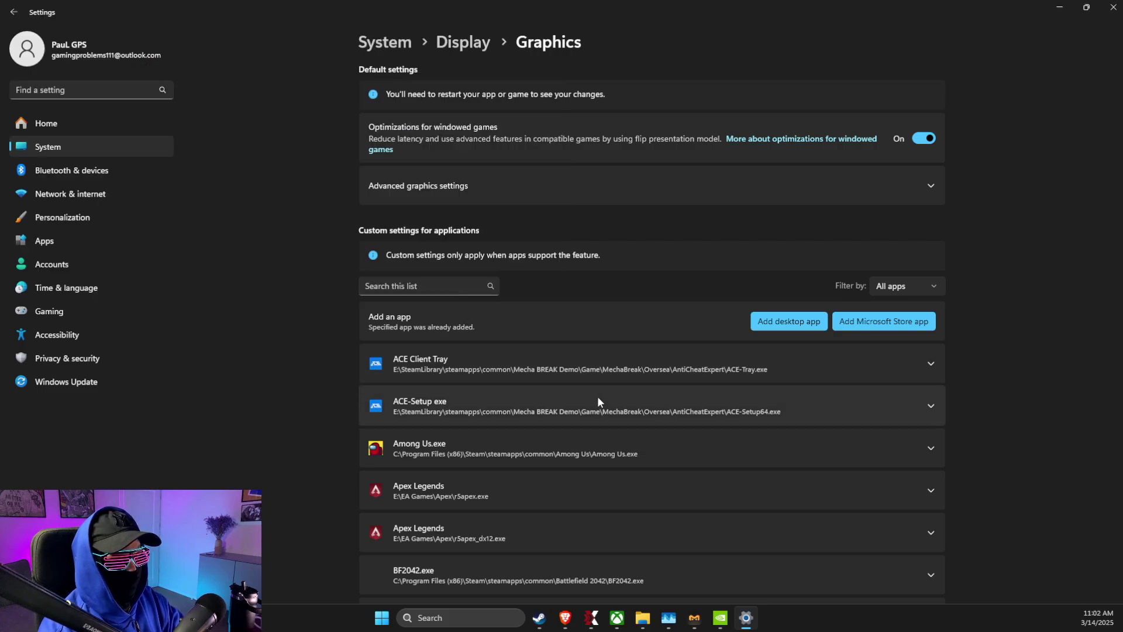
Check FragPunk's GPU preference in the custom application list and close the Settings window
scroll(598, 402, "down", 20)
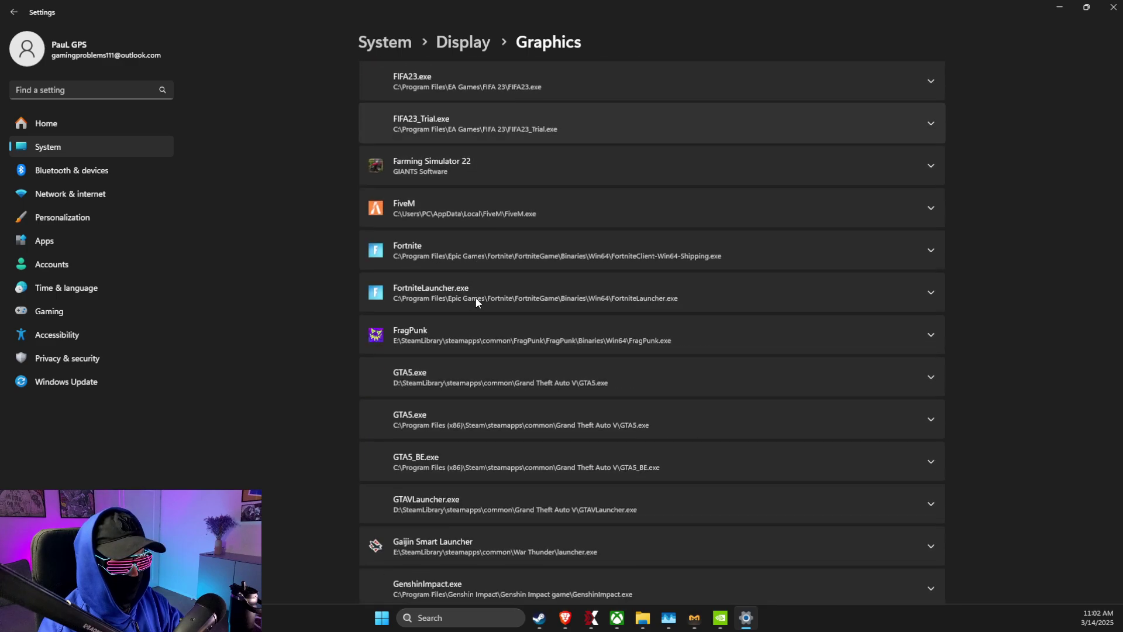
scroll(477, 301, "down", 1)
left_click(454, 282)
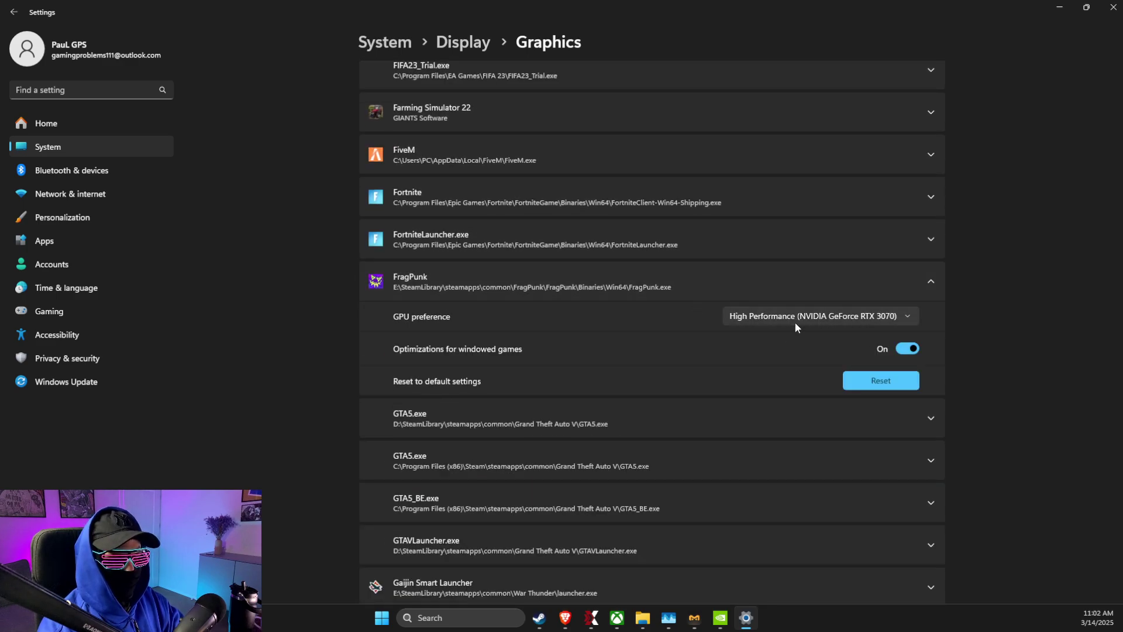
left_click(1113, 7)
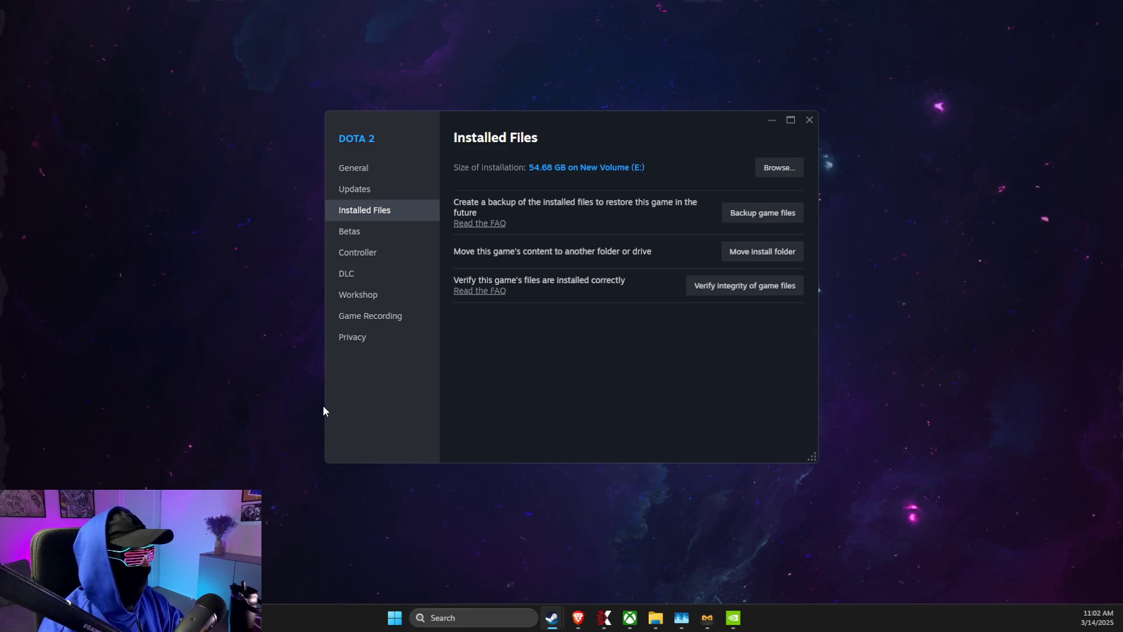